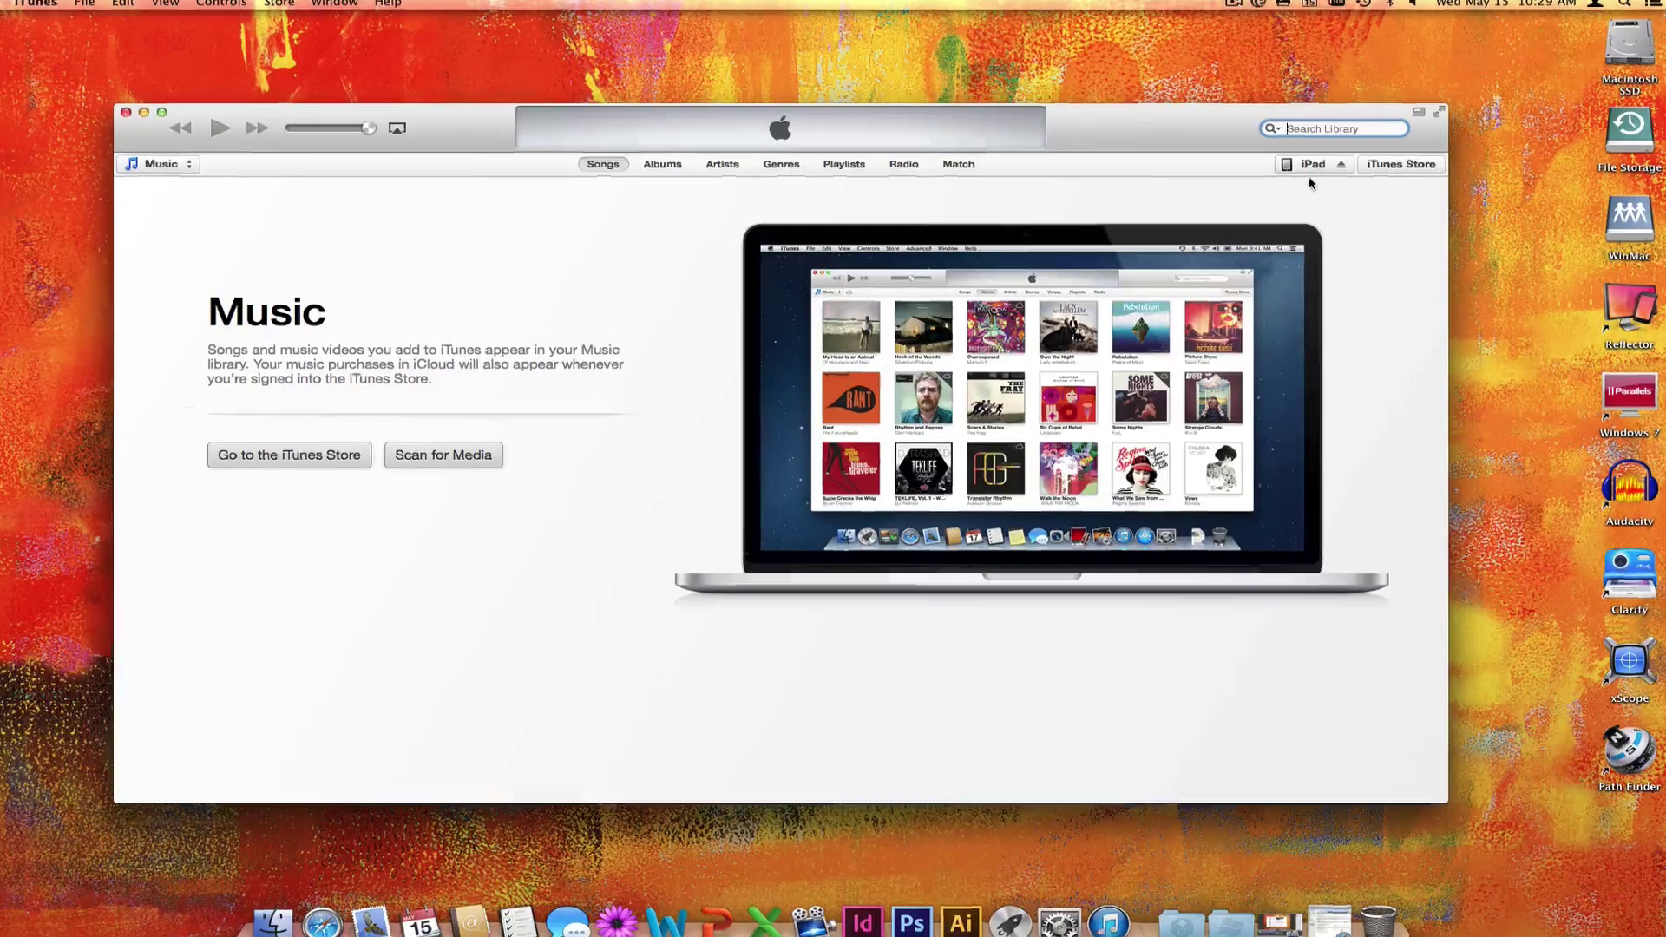
Step: Show the iPad's File Sharing with GoTalk Now selected, listing Food Choices and School books
click(1312, 165)
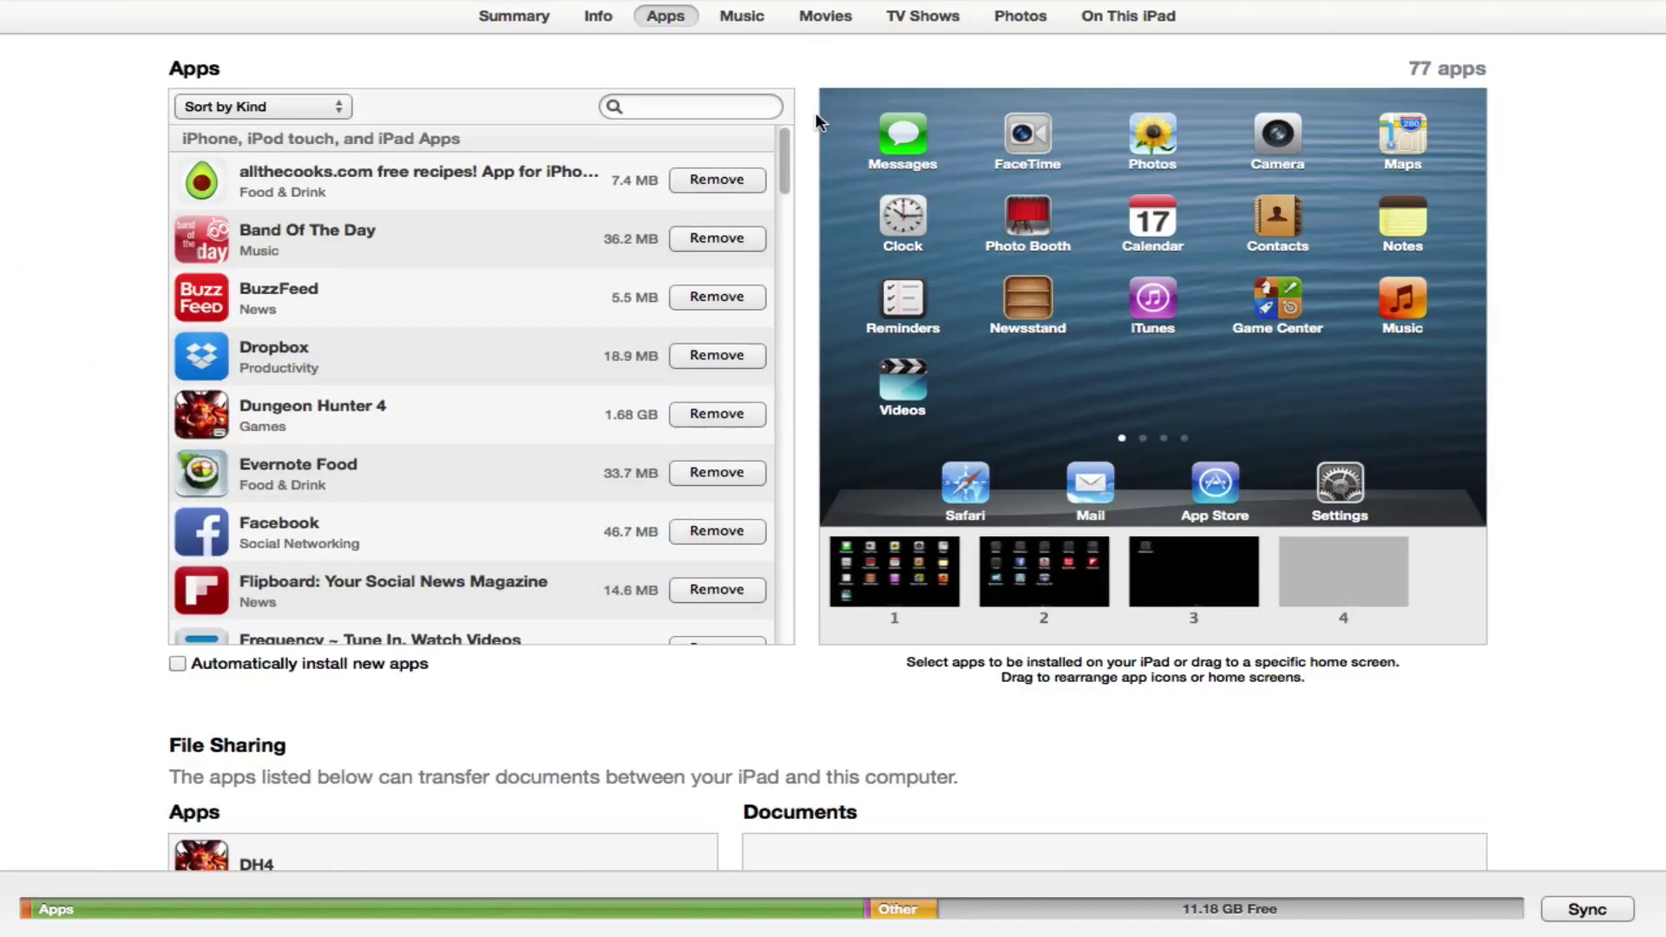
scroll(812, 111, down, 5)
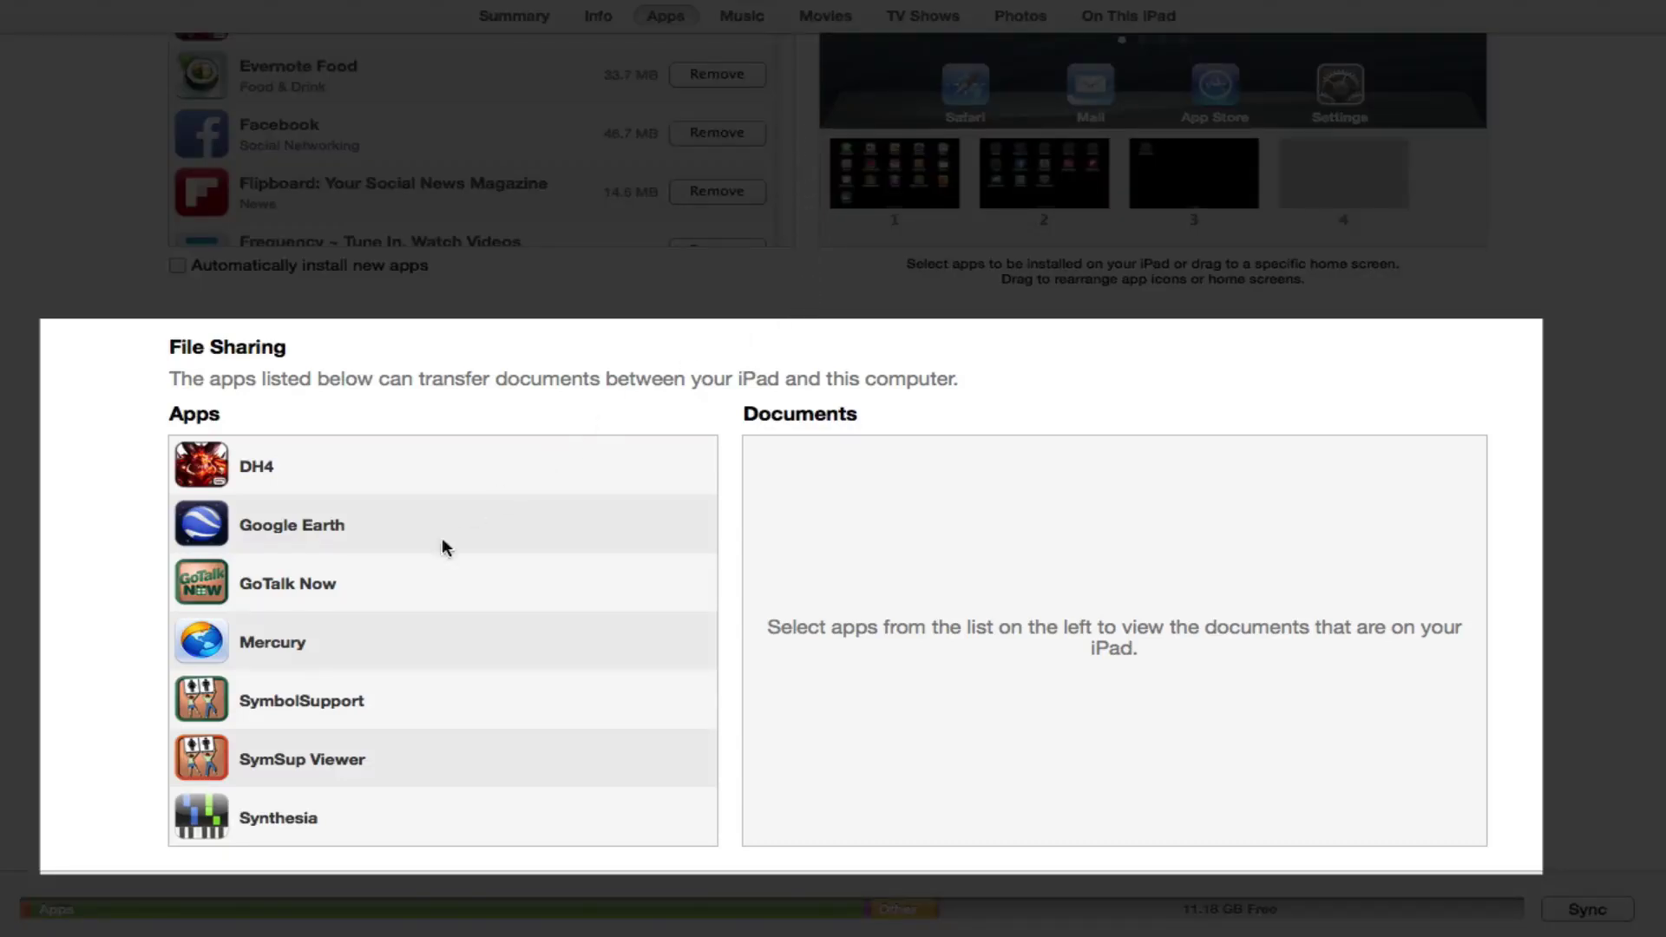
click(417, 584)
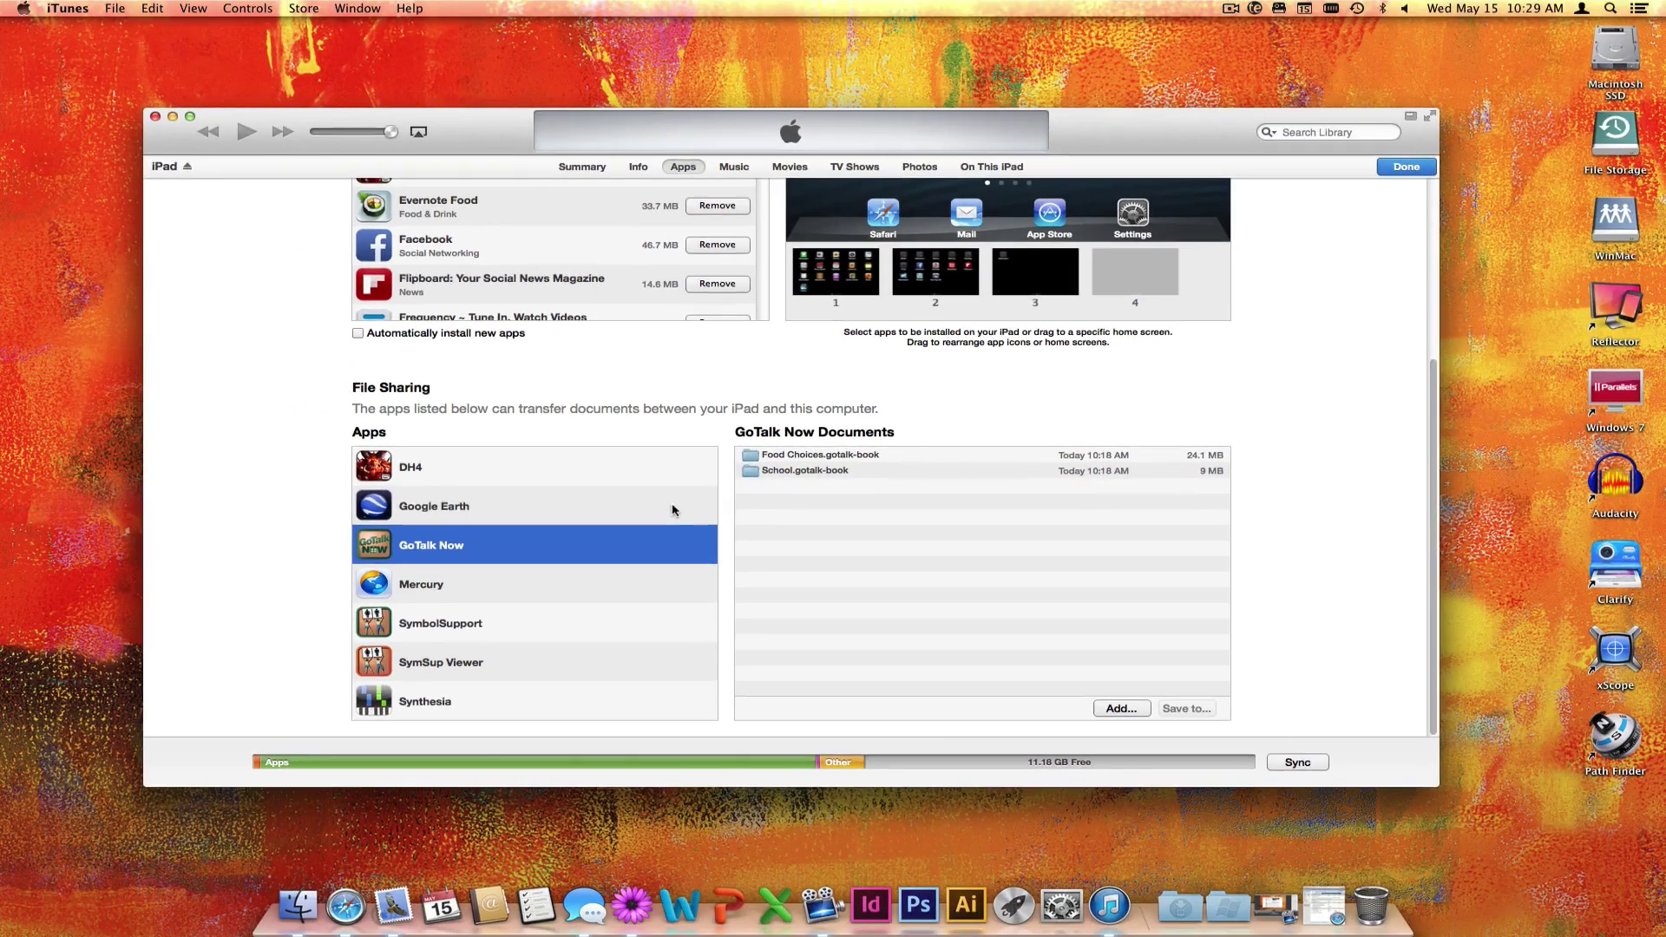
Step: Copy Food Choices.gotalk-book out of GoTalk Now, choosing the Documents folder as save location
mouse_move(755, 462)
mouse_down()
mouse_move(1011, 328)
mouse_move(1219, 171)
mouse_move(1486, 70)
mouse_up()
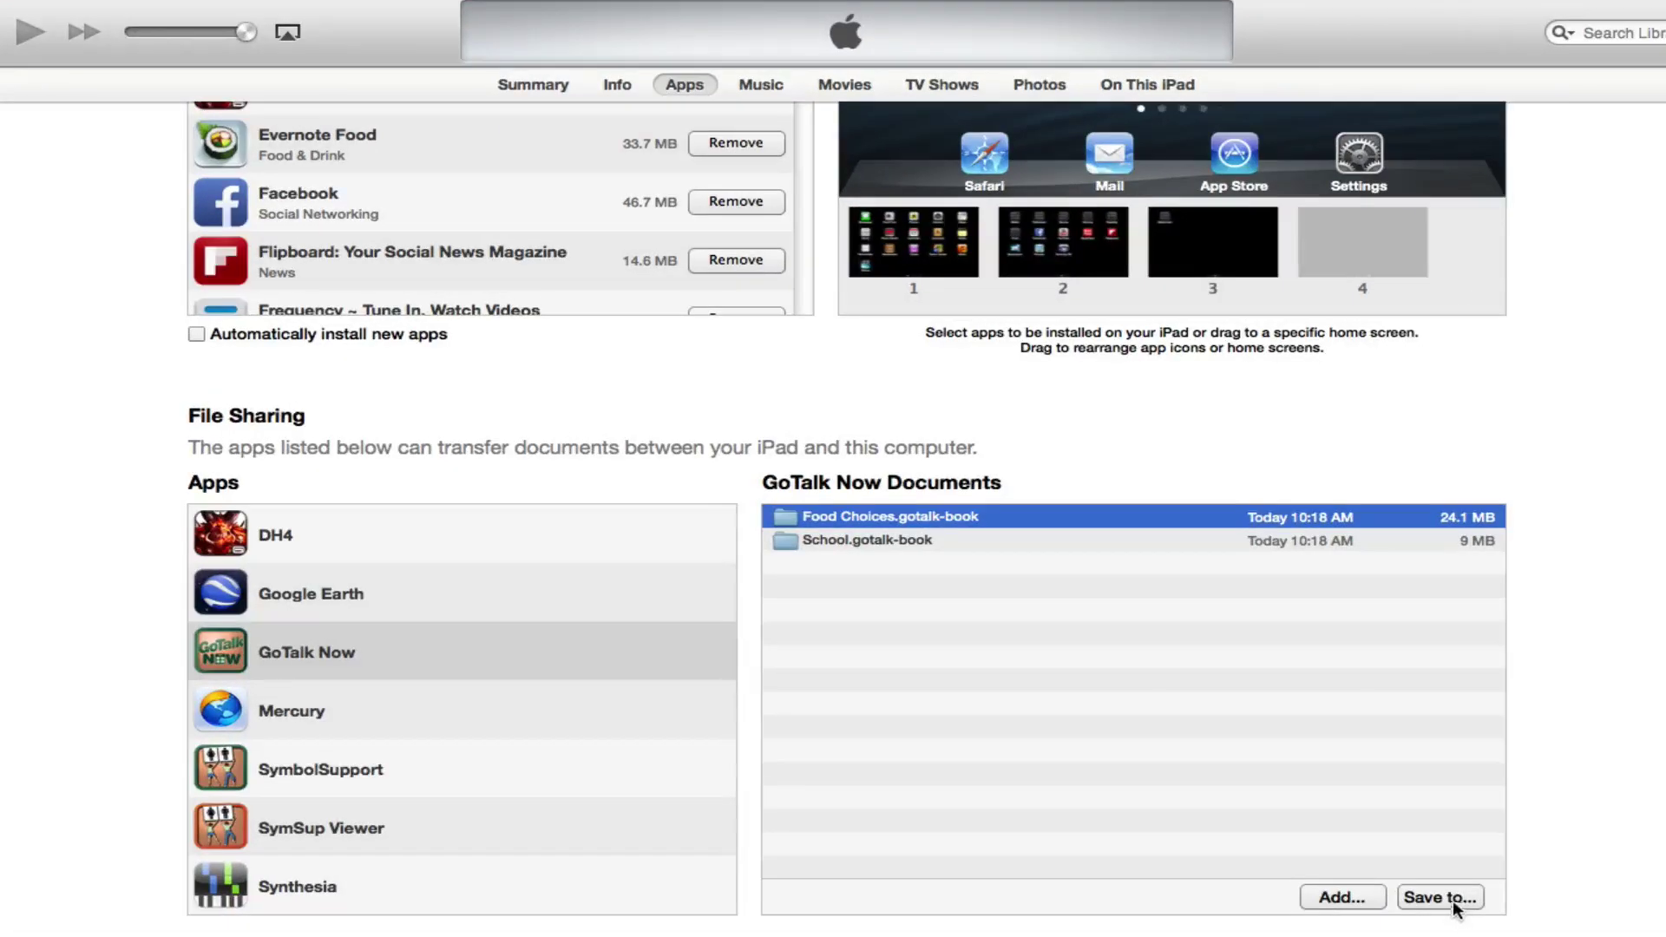
click(1454, 901)
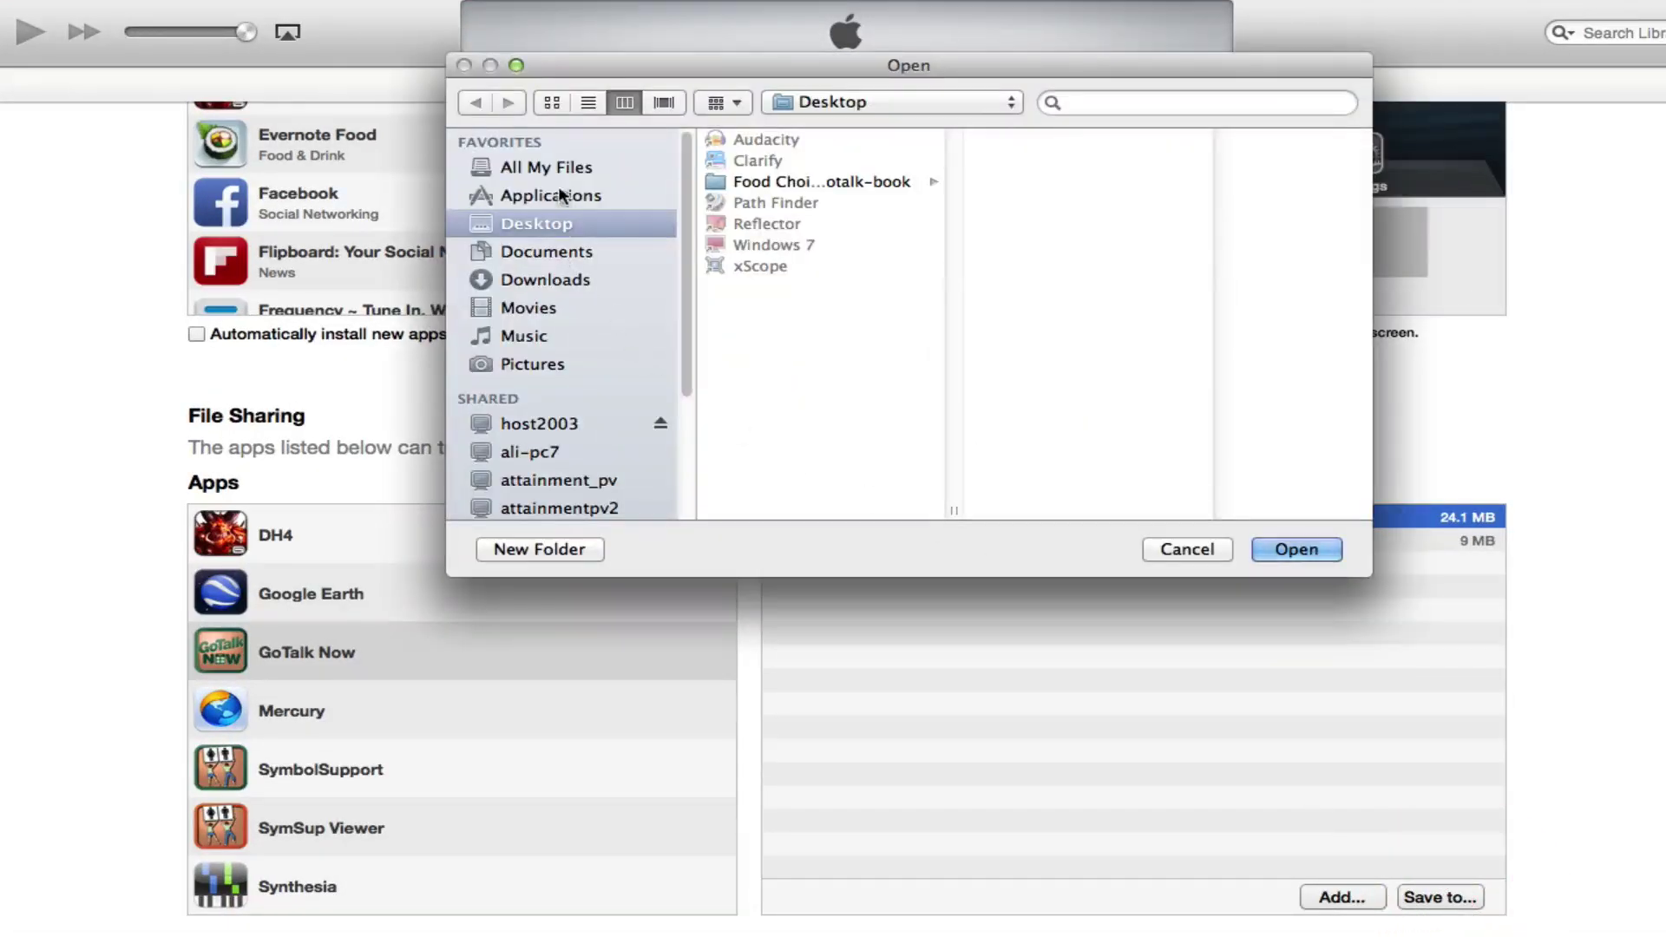
click(534, 252)
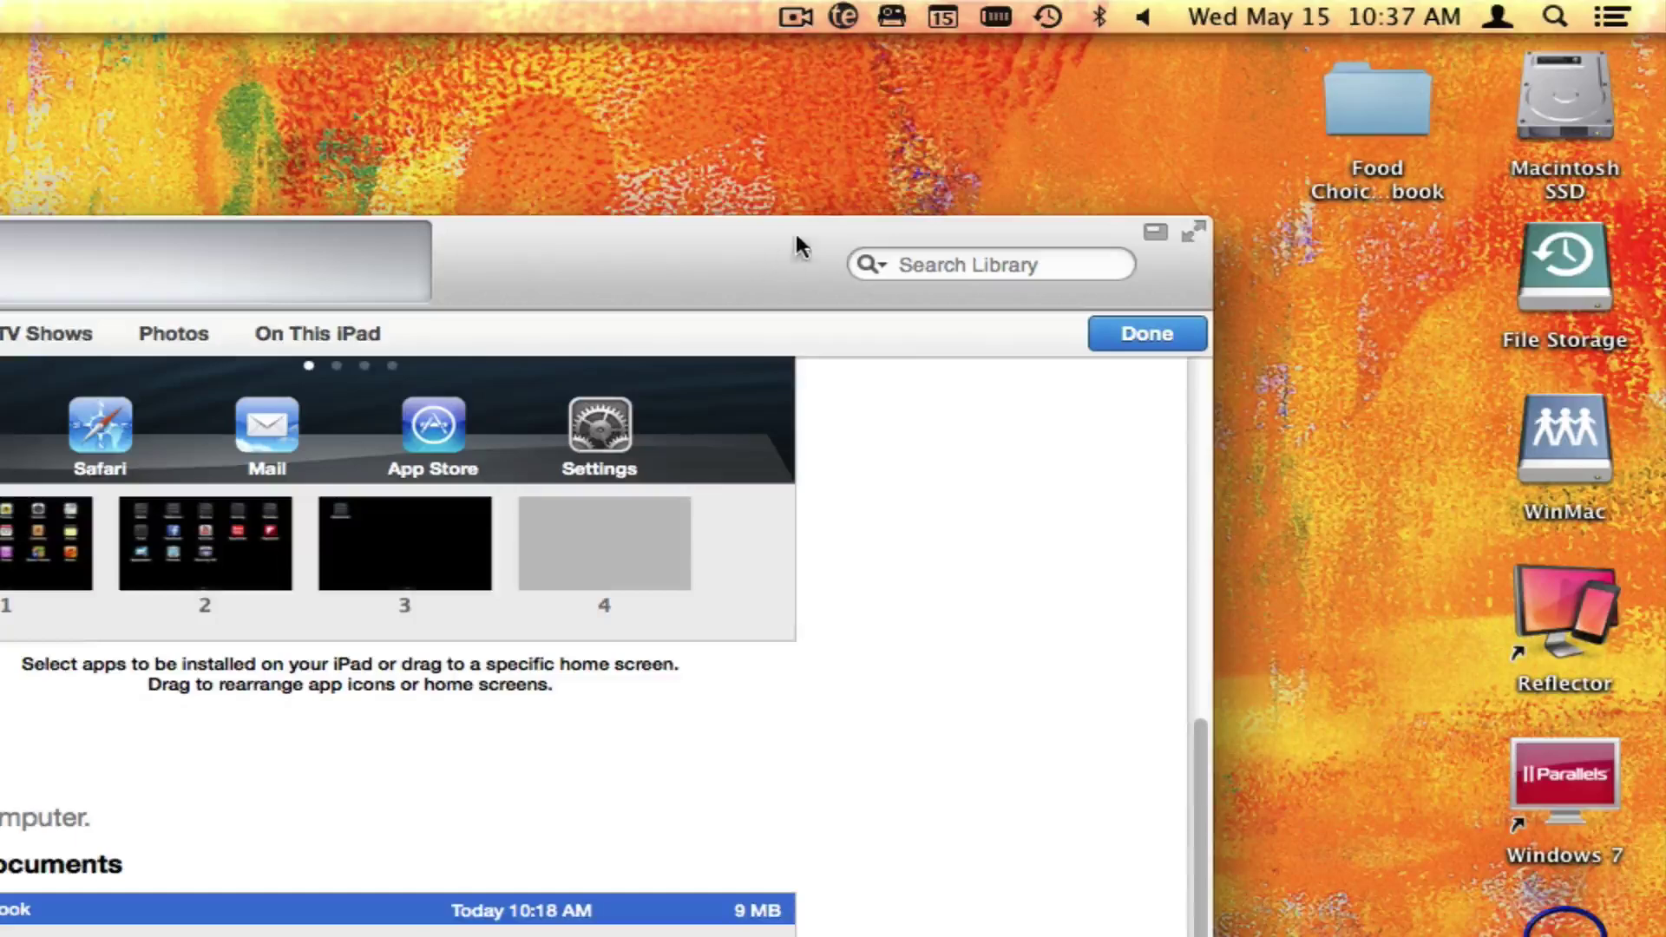
Step: Bring up the context menu for the Food Choices.gotalk-book folder on the desktop
right_click(1374, 106)
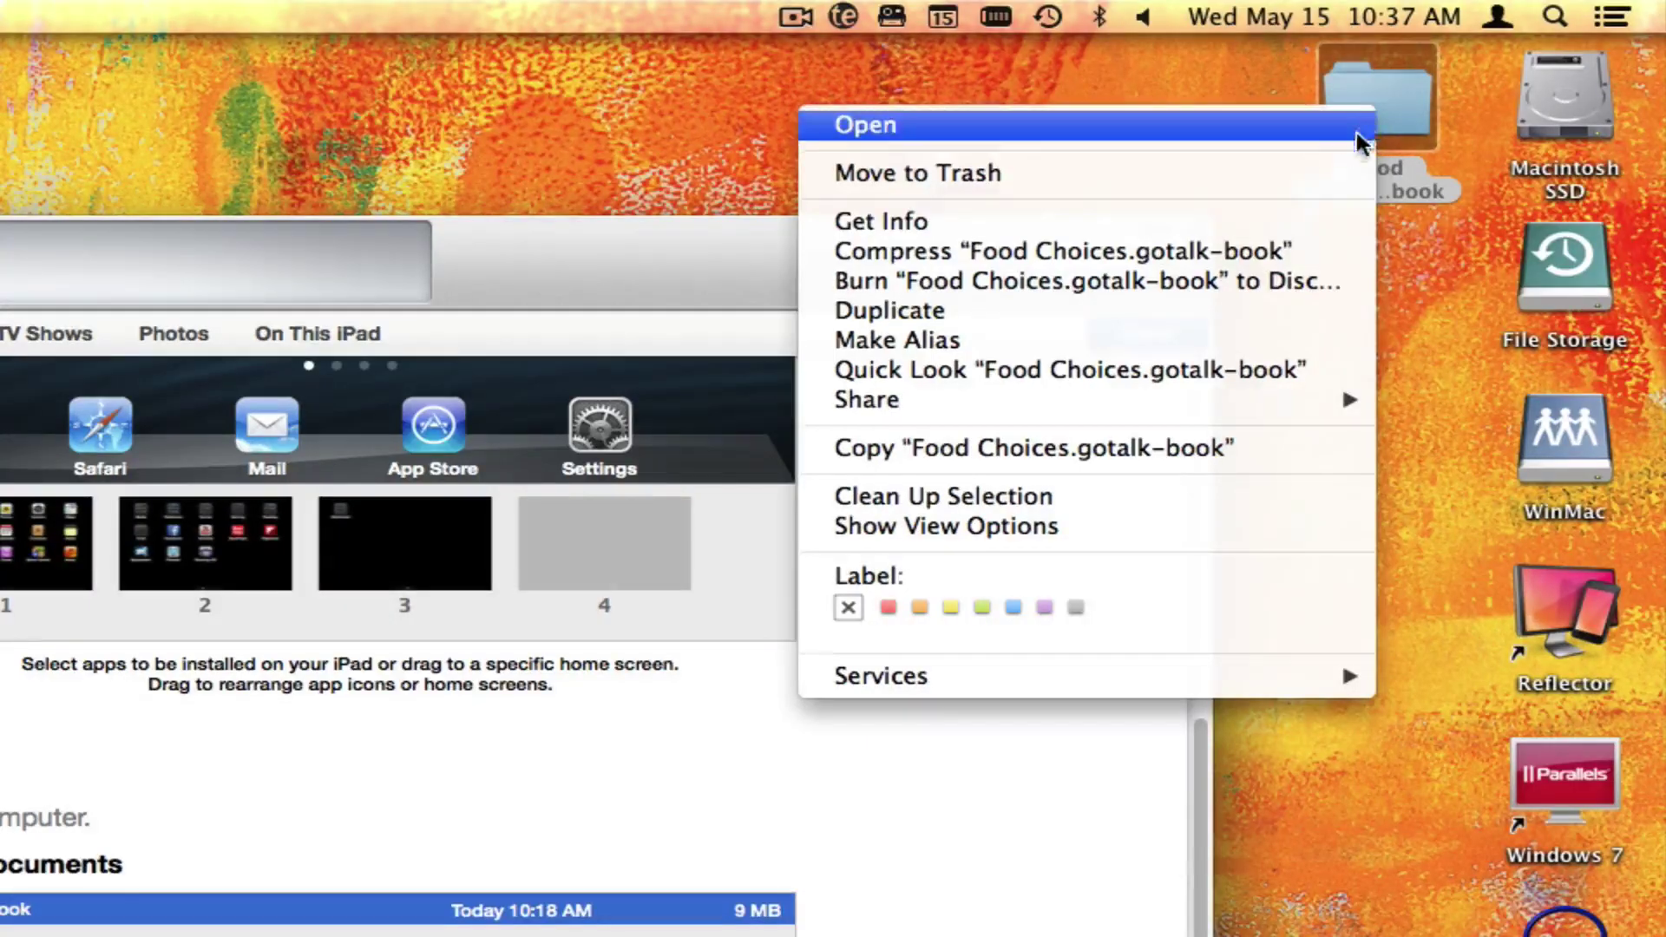
Step: Compress Food Choices.gotalk-book to a zip and add Food Choices.gotalk-book.zip to GoTalk Now's documents
click(1320, 247)
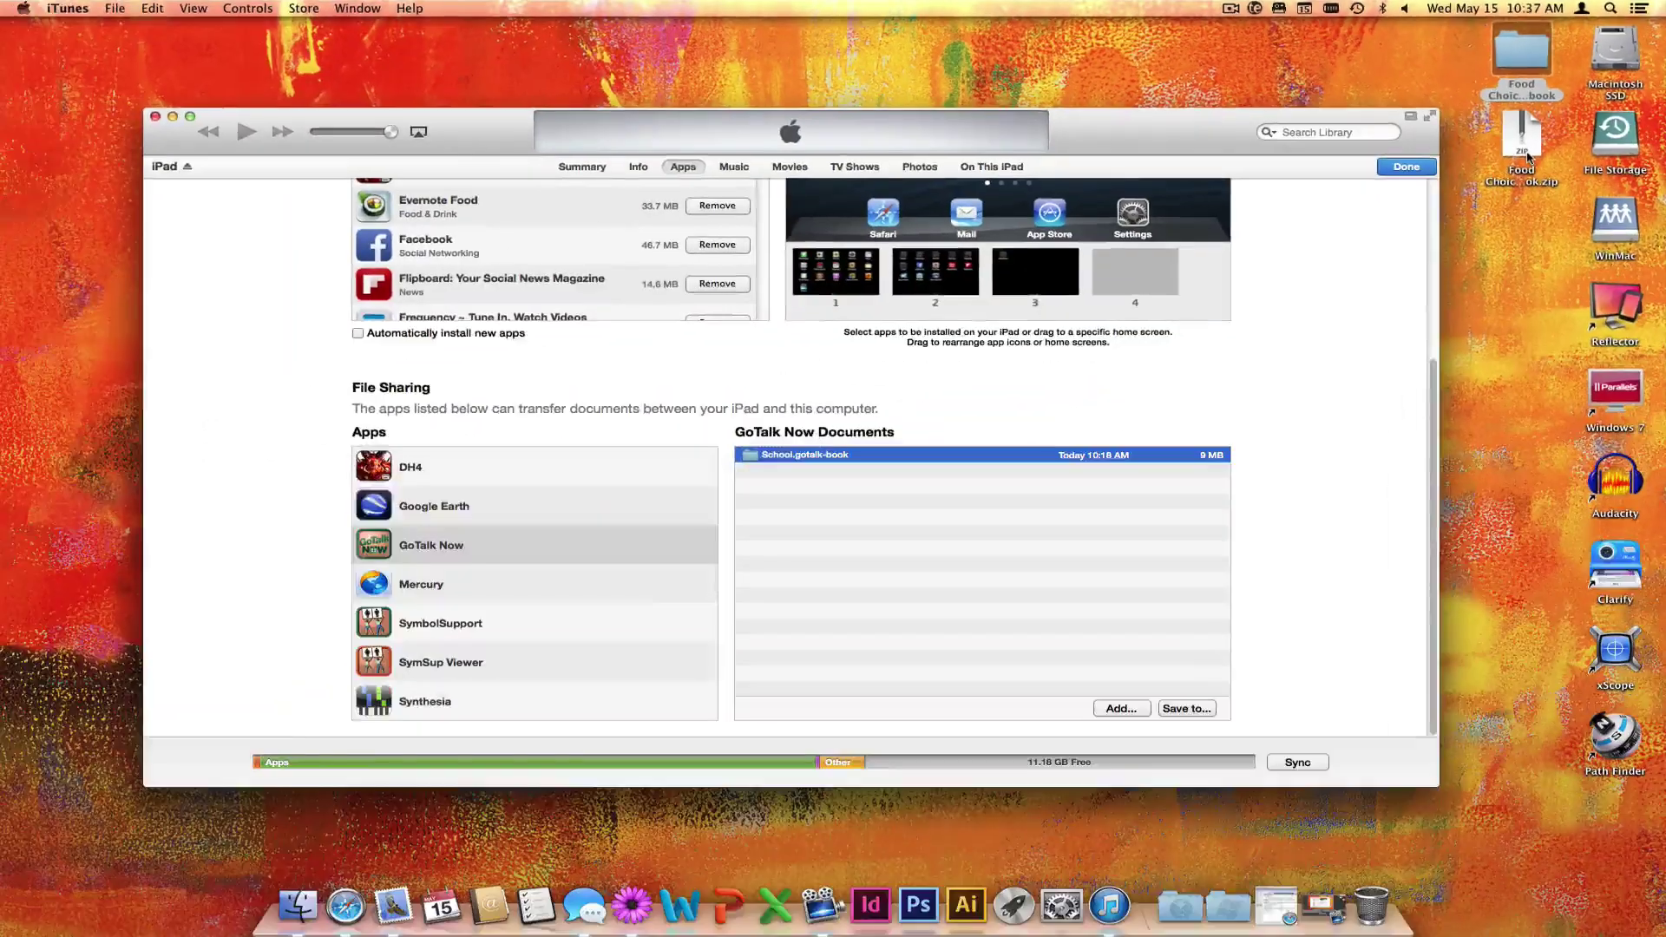
mouse_move(1525, 160)
mouse_down()
mouse_move(1137, 392)
mouse_move(988, 518)
mouse_up()
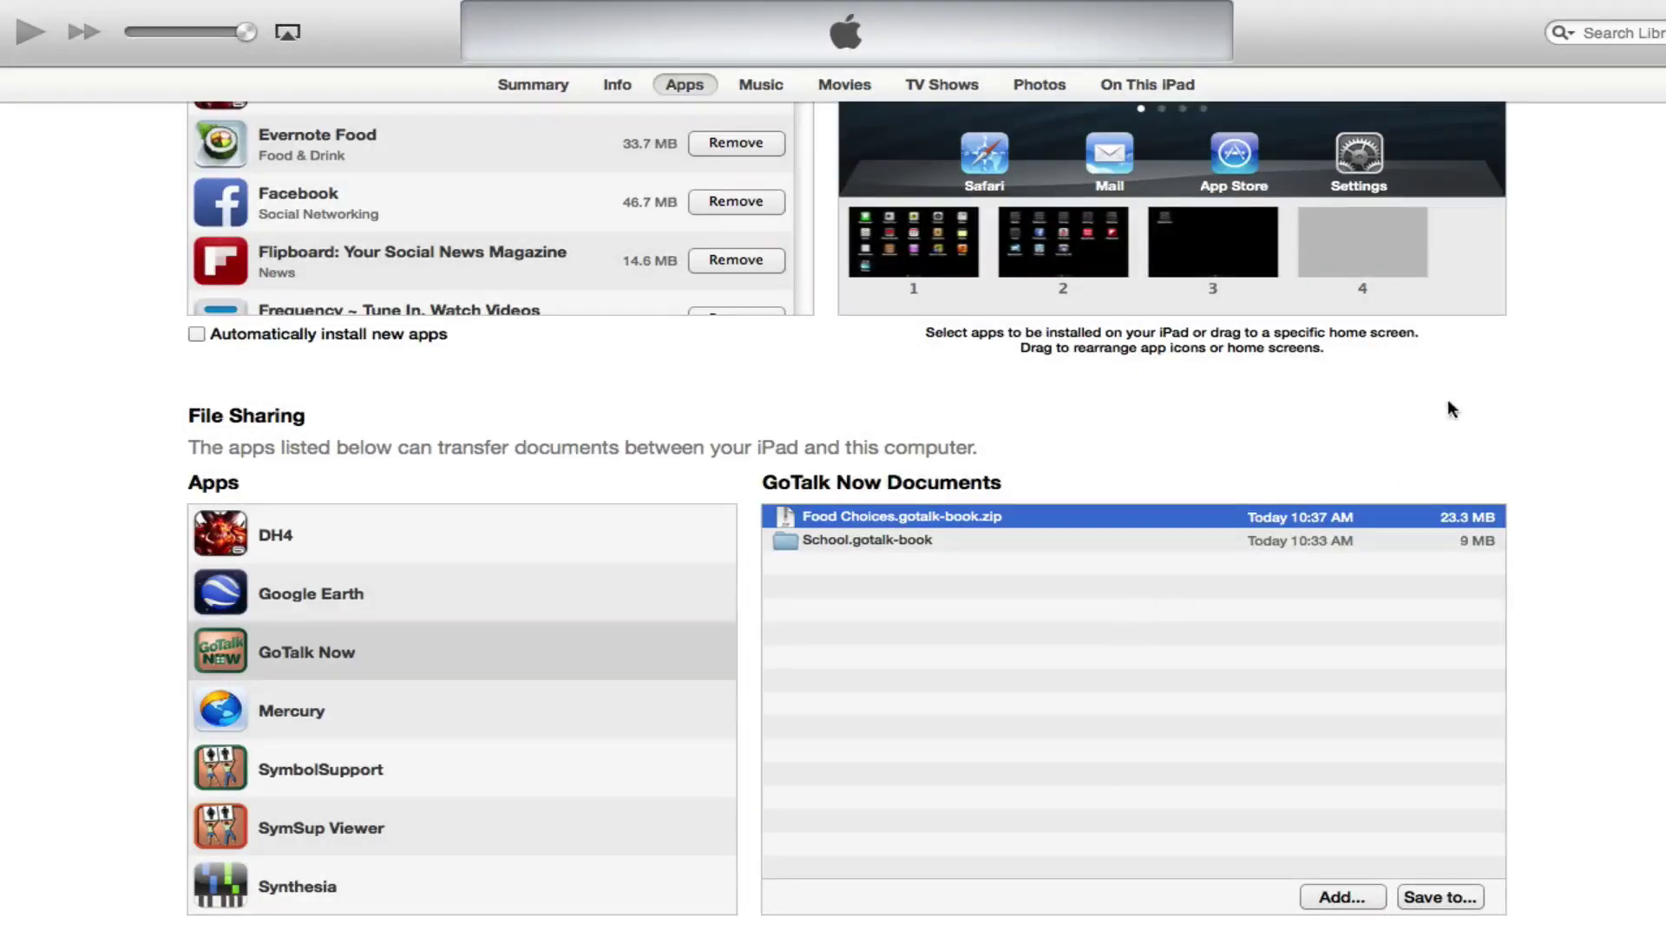
click(1340, 898)
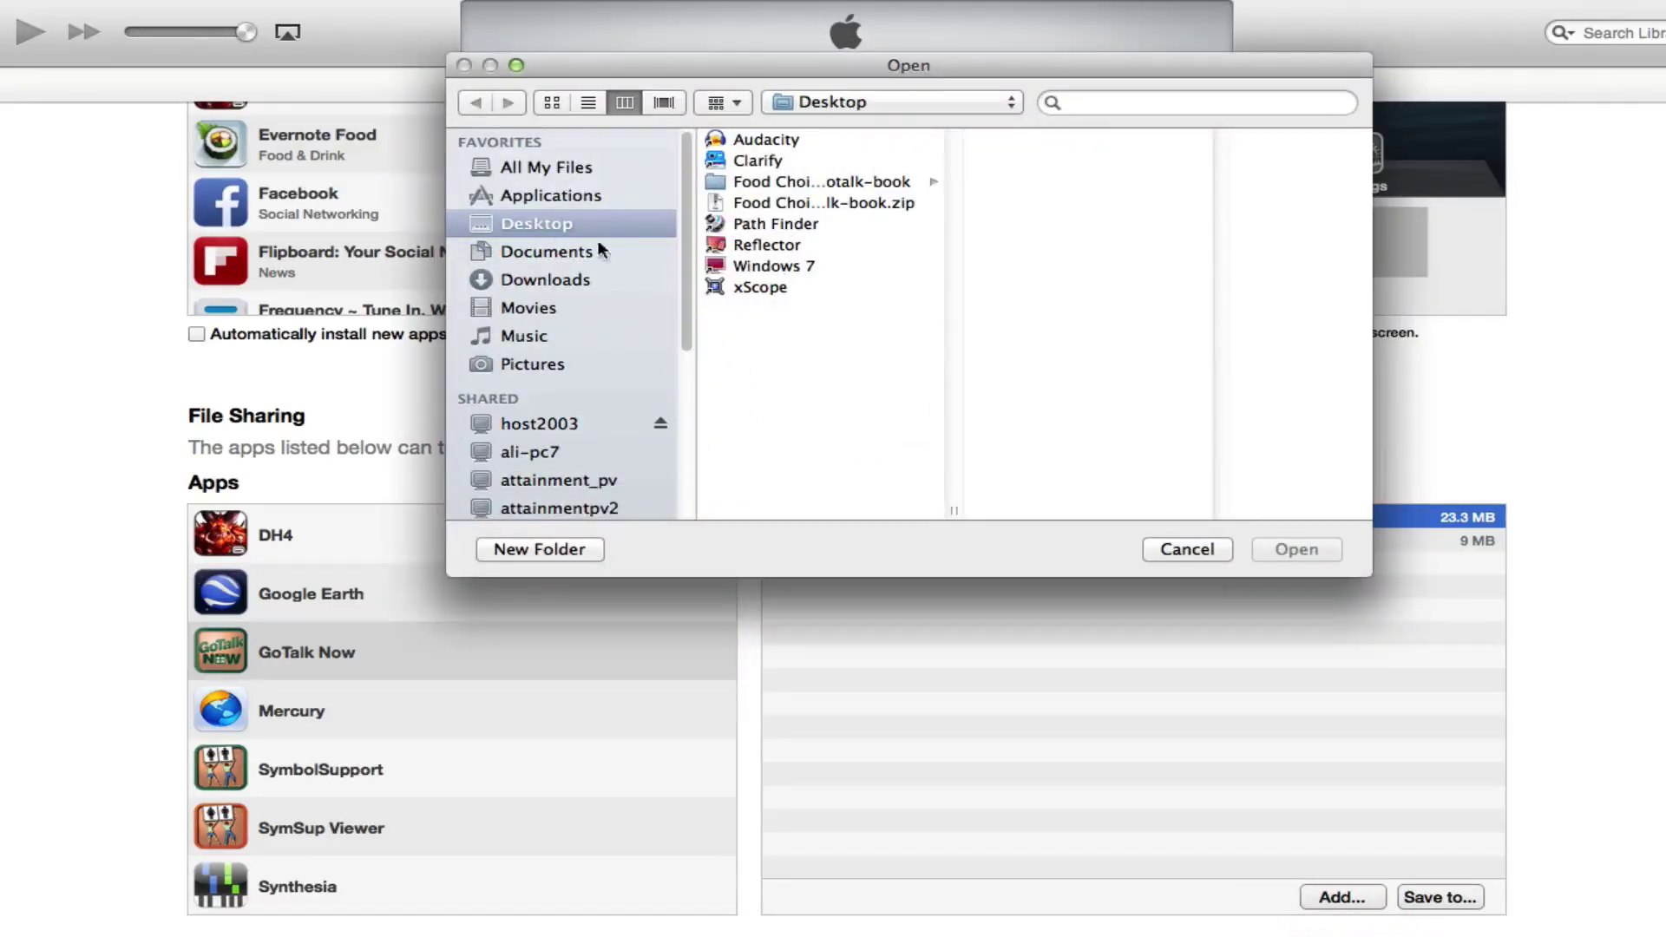
click(798, 204)
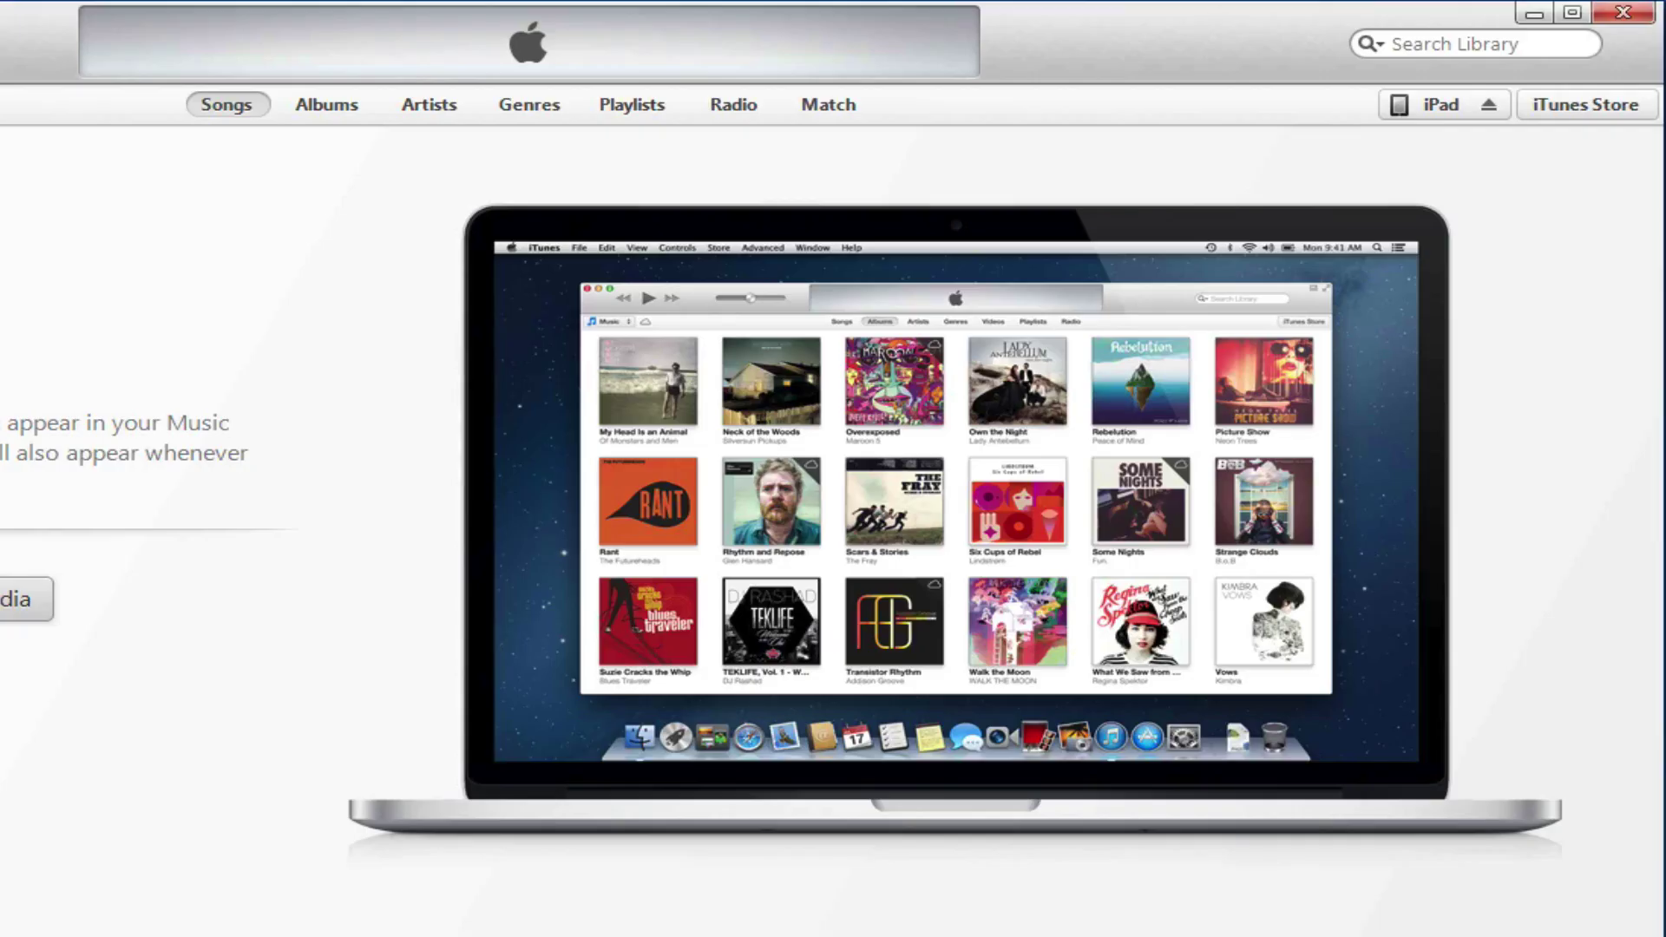
Step: On Windows, show the iPad's File Sharing with GoTalk Now selected, listing School.gotalk-book
click(1447, 108)
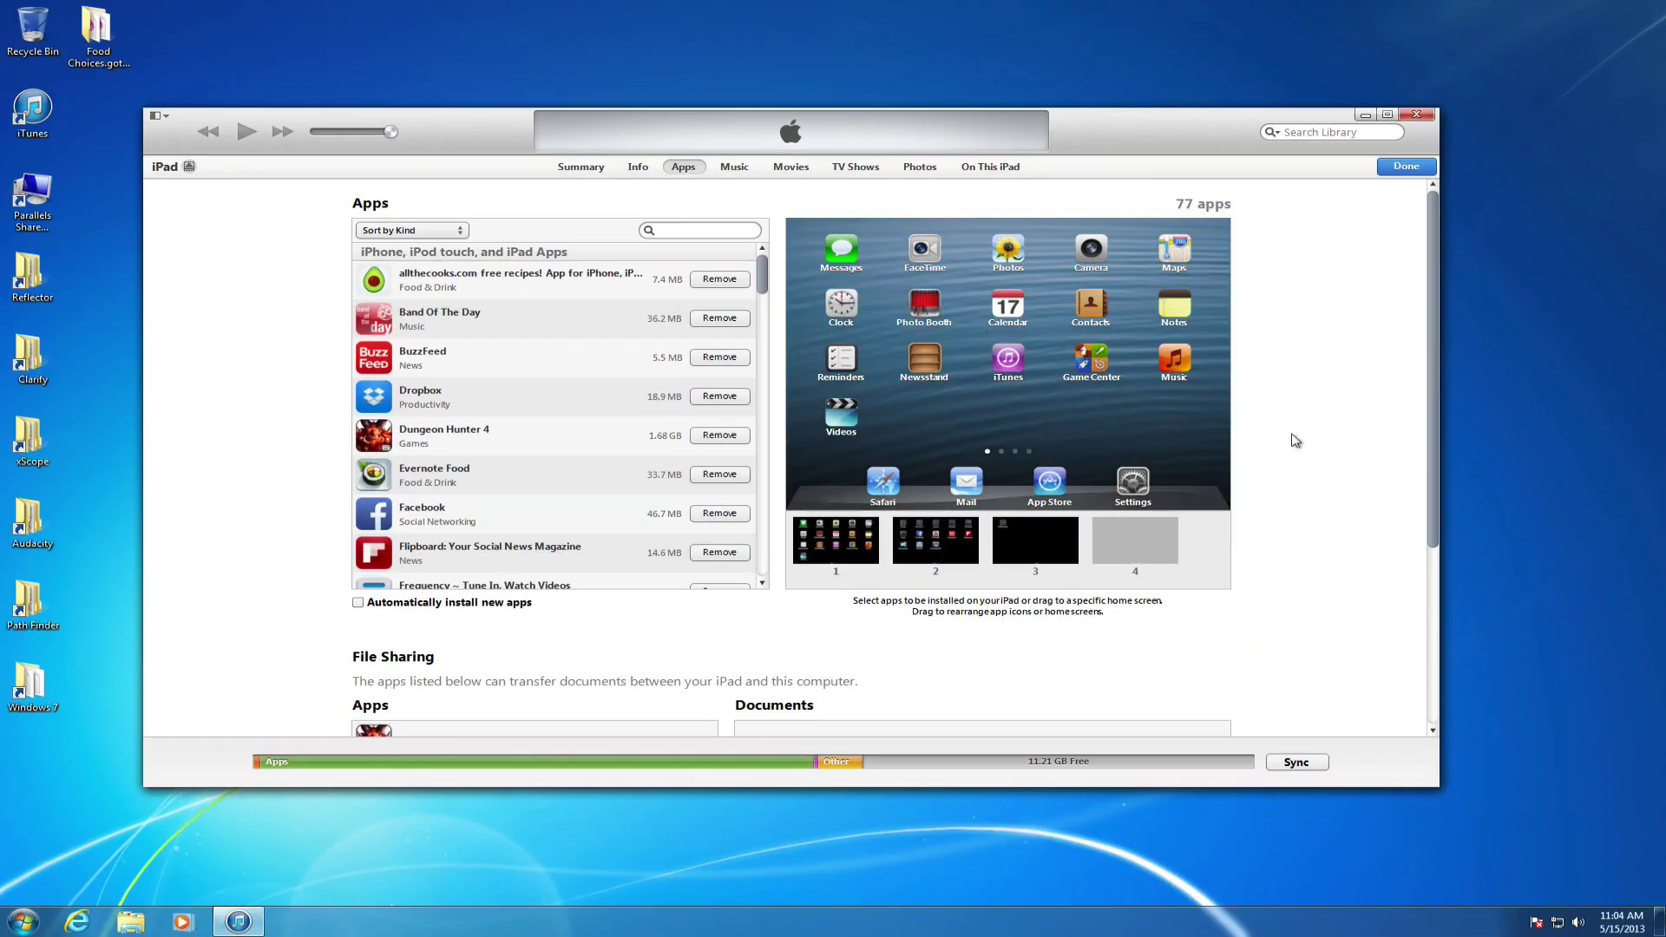
scroll(1295, 440, down, 5)
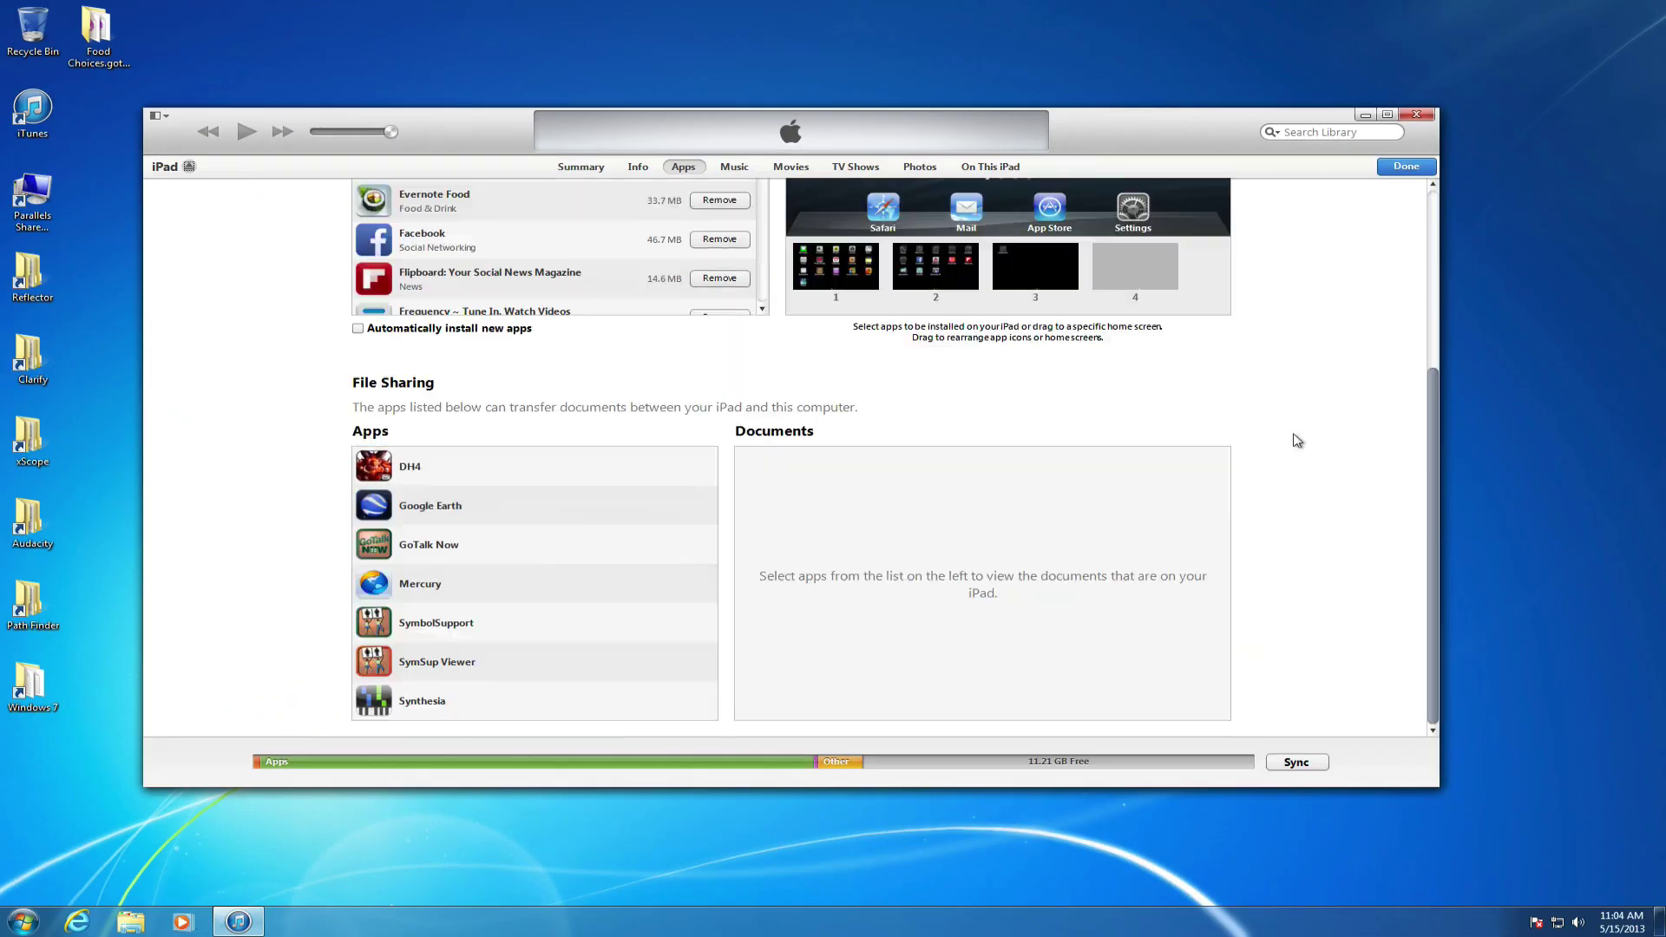
click(638, 553)
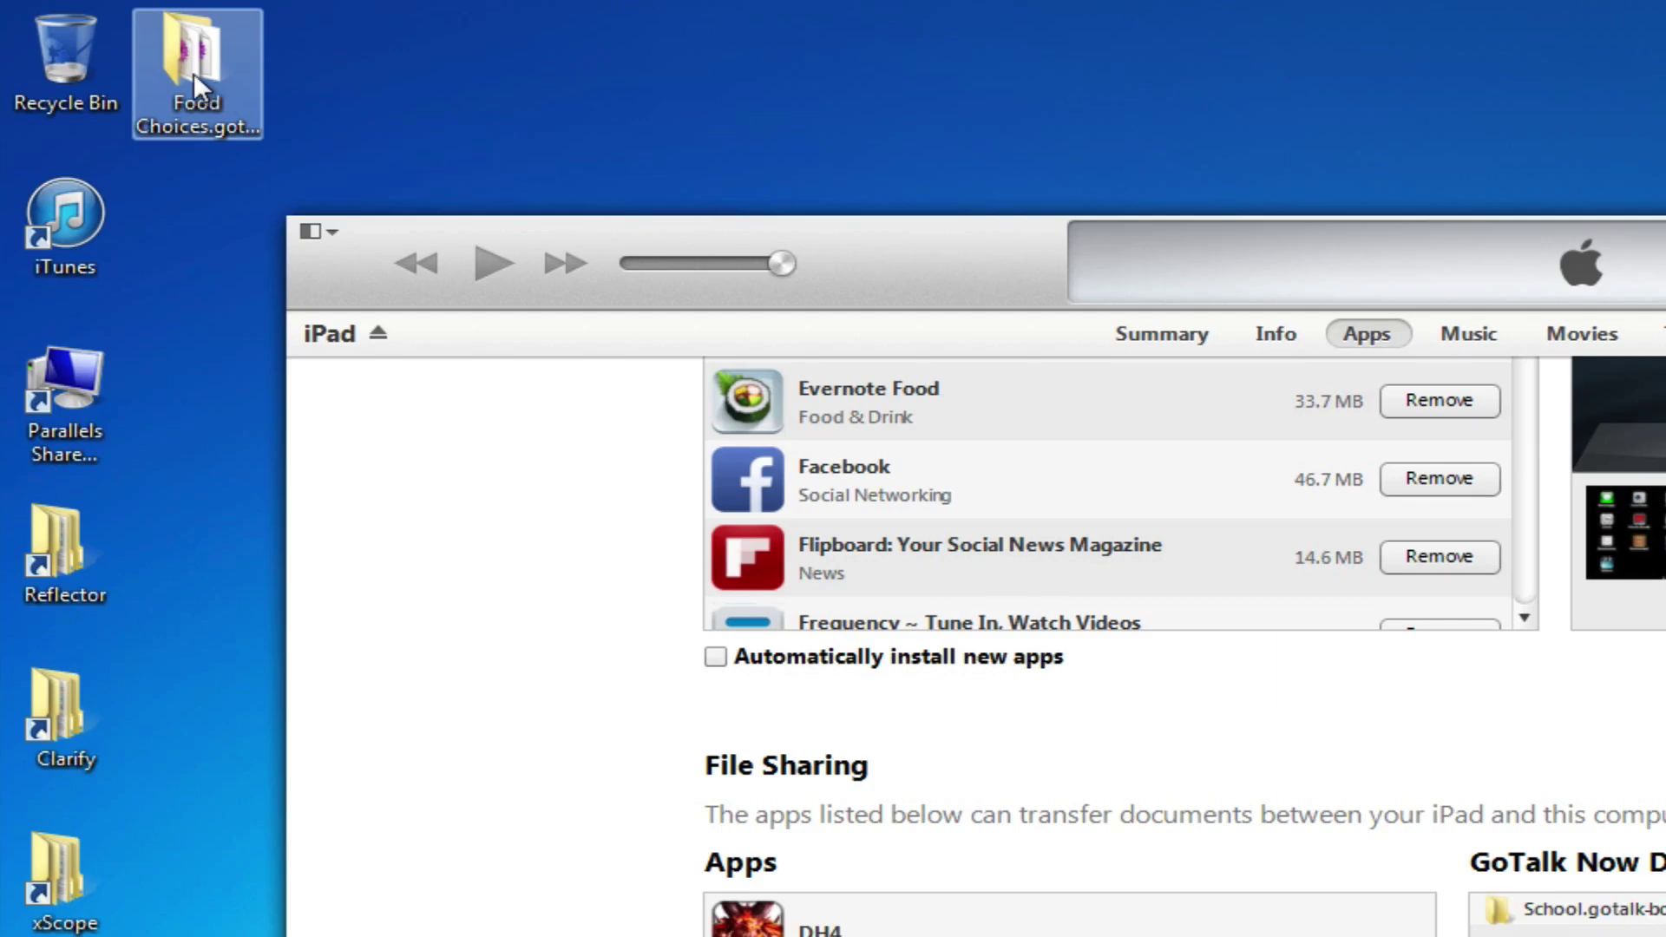
Step: Send the Food Choices.gotalk-book folder to a Compressed (zipped) folder on the desktop
right_click(194, 73)
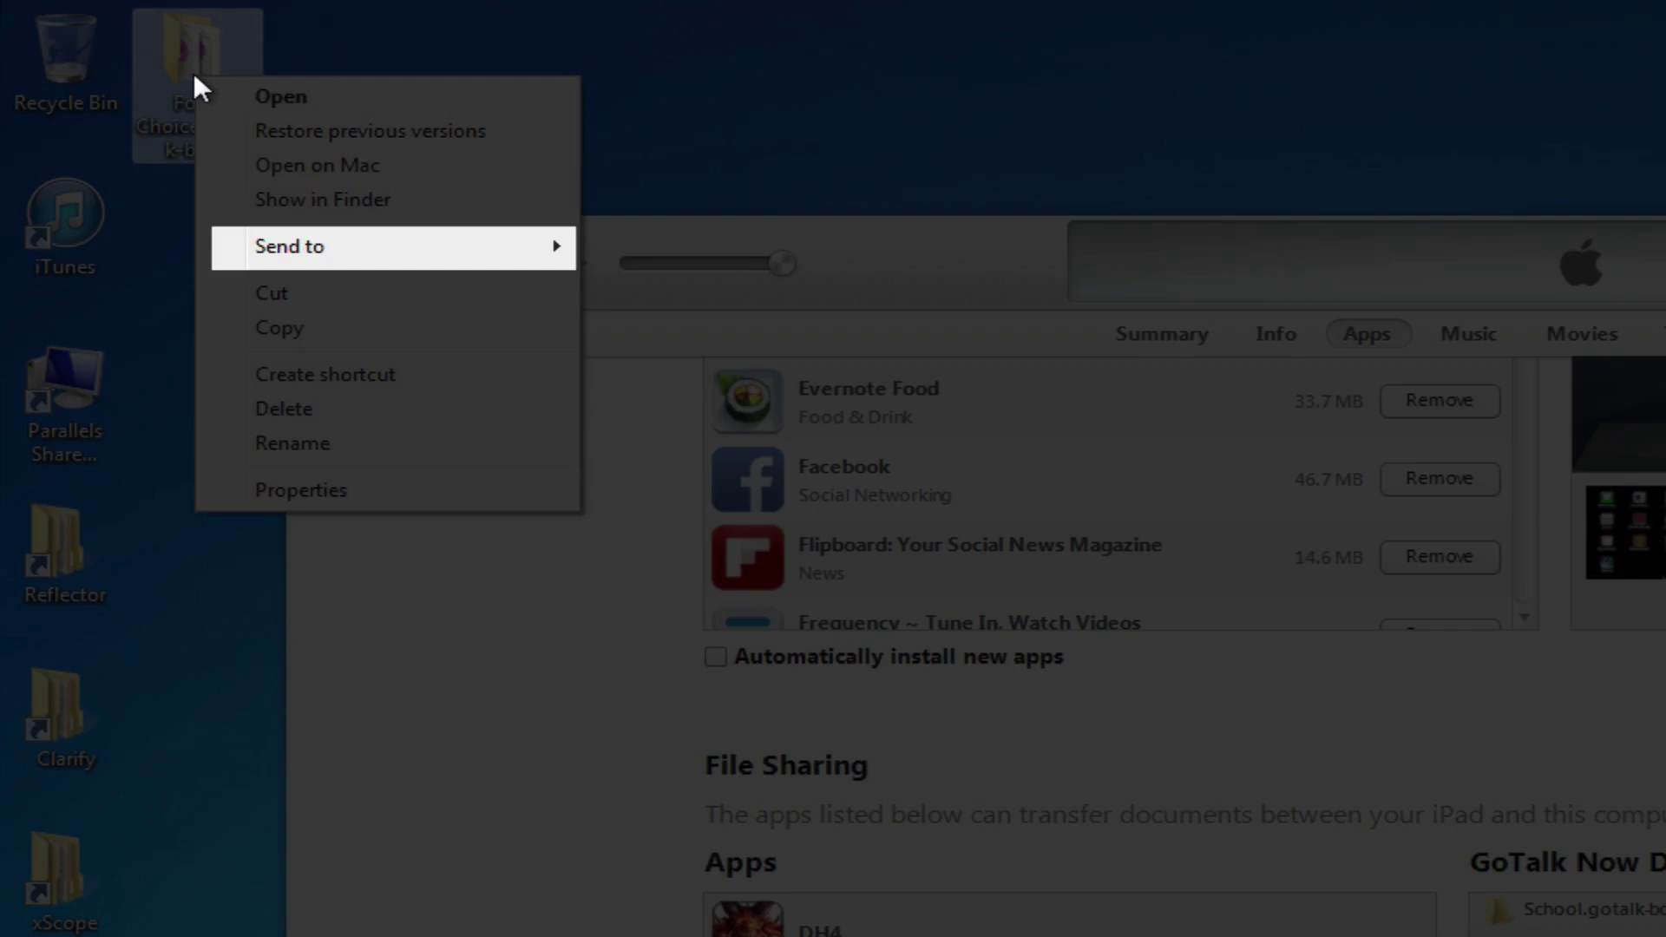
click(299, 243)
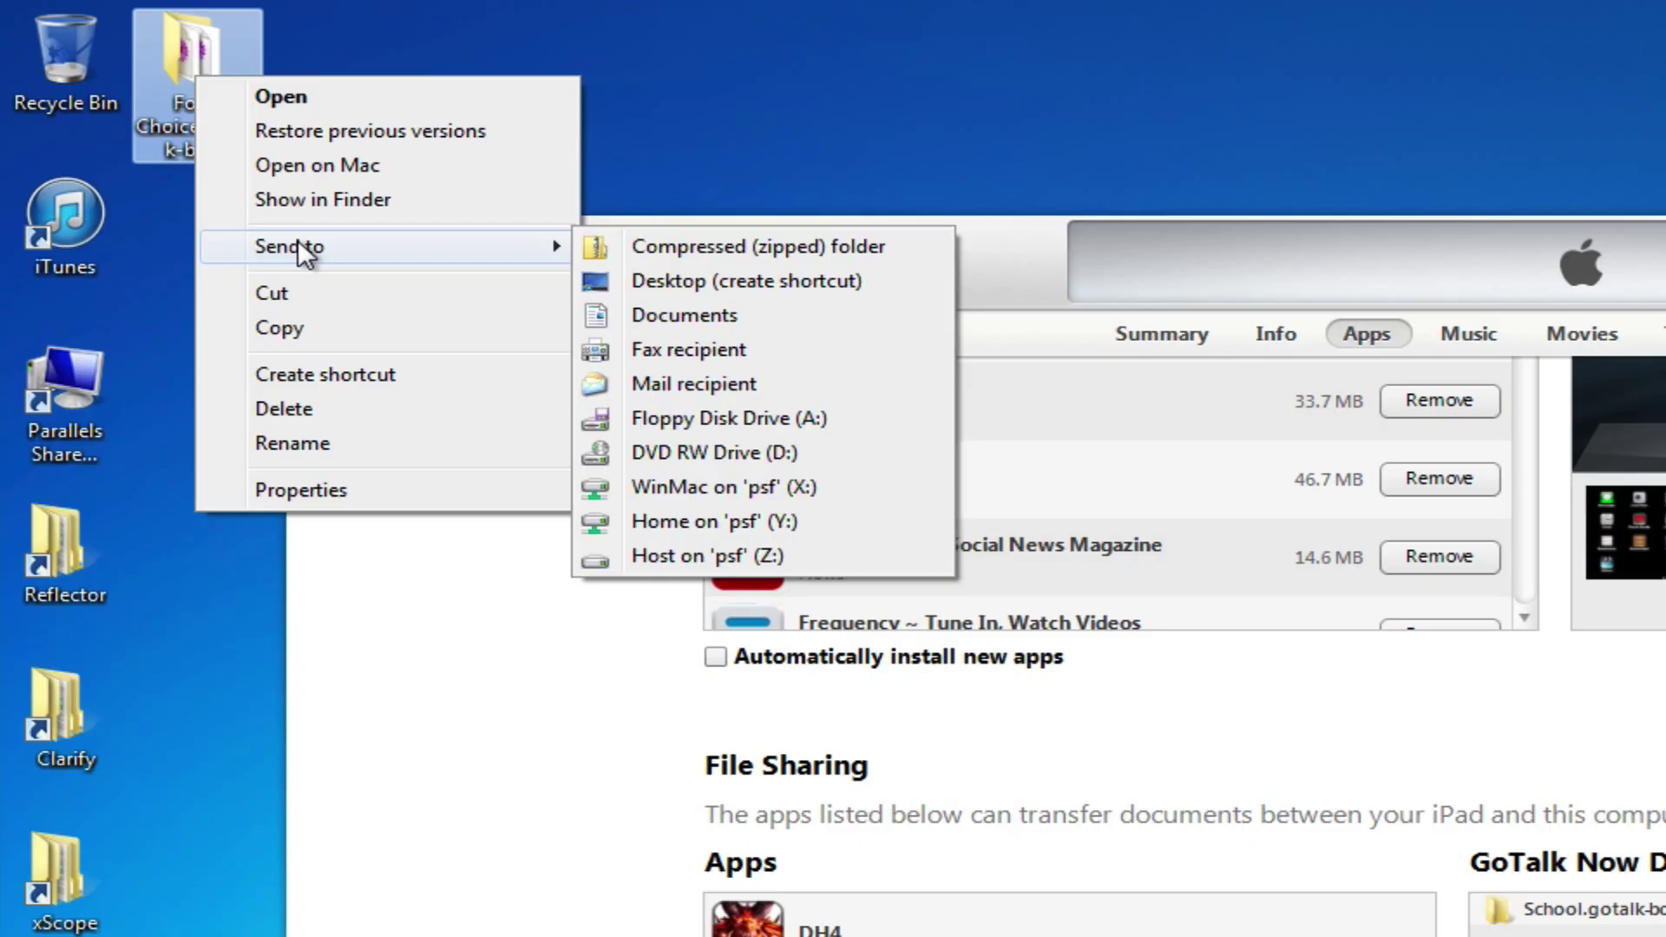
click(943, 248)
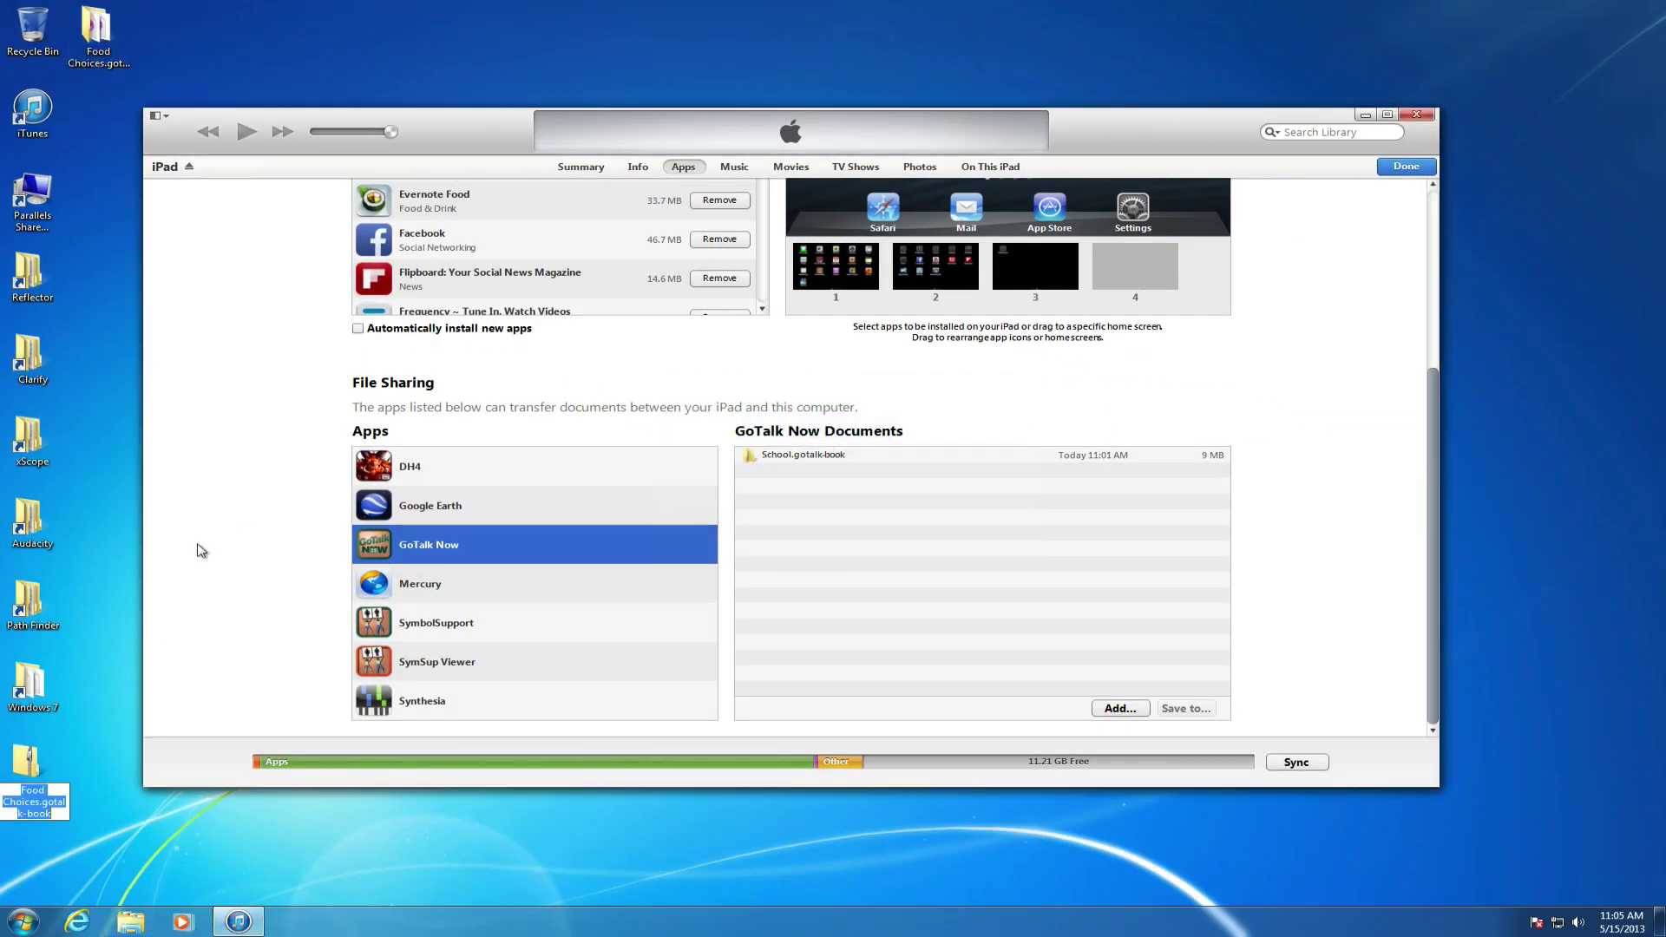
Step: Confirm the new zip's name and add Food Choices.gotalk-book.zip to GoTalk Now's documents
click(82, 768)
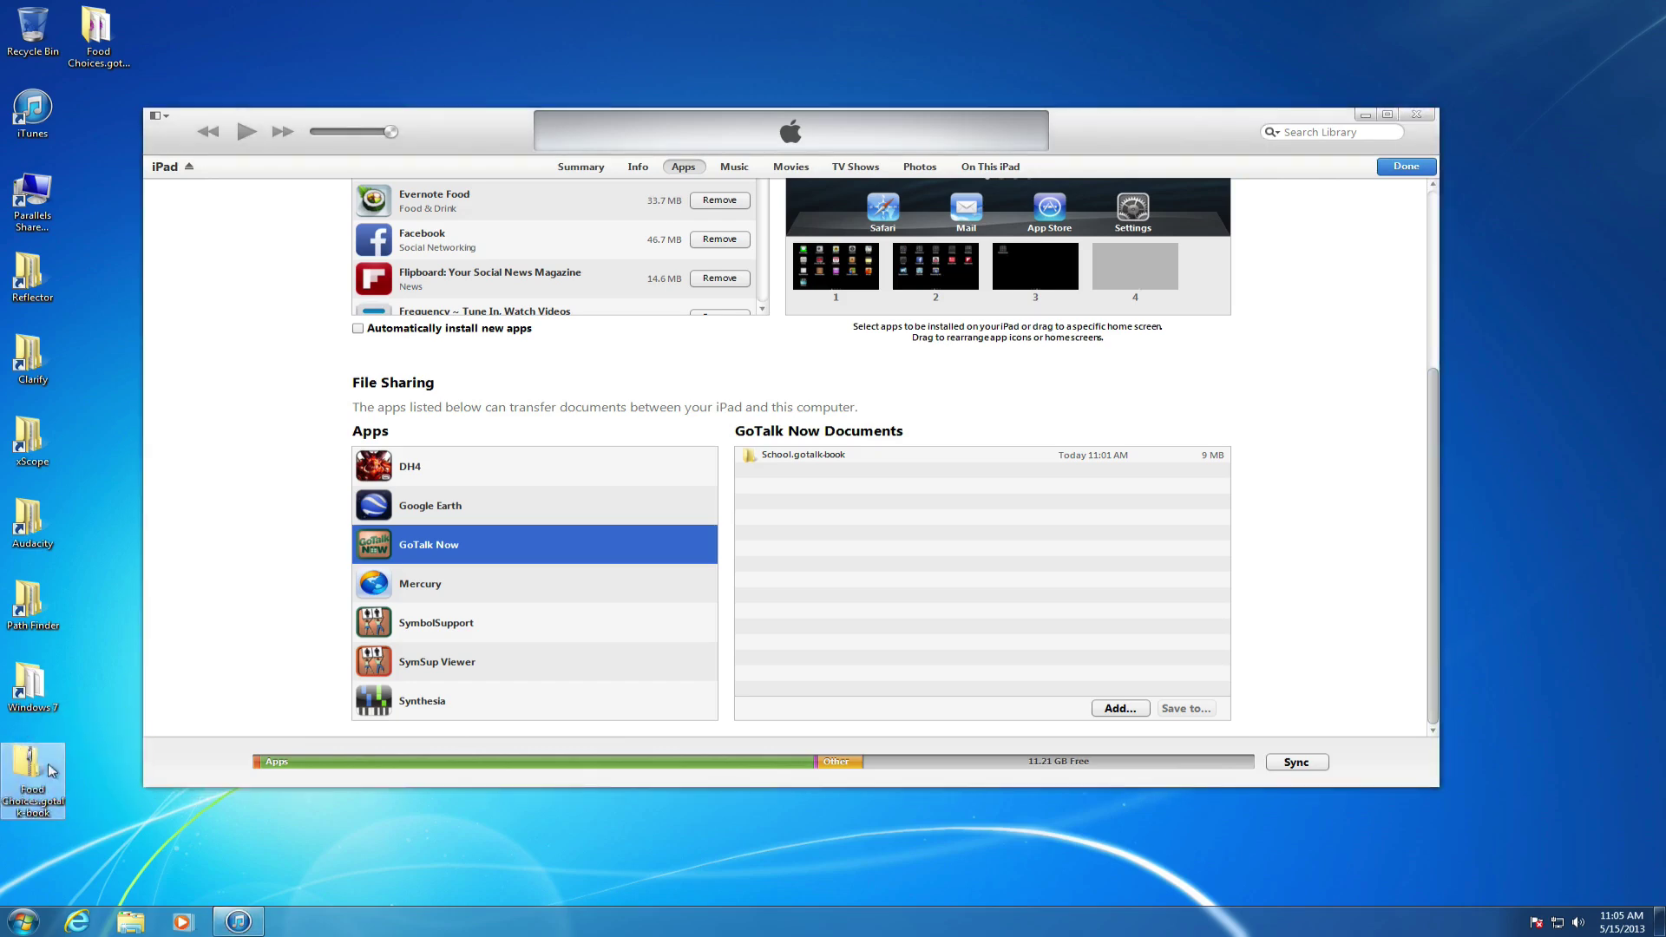
mouse_move(30, 779)
mouse_down()
mouse_move(227, 748)
mouse_move(668, 572)
mouse_move(876, 515)
mouse_up()
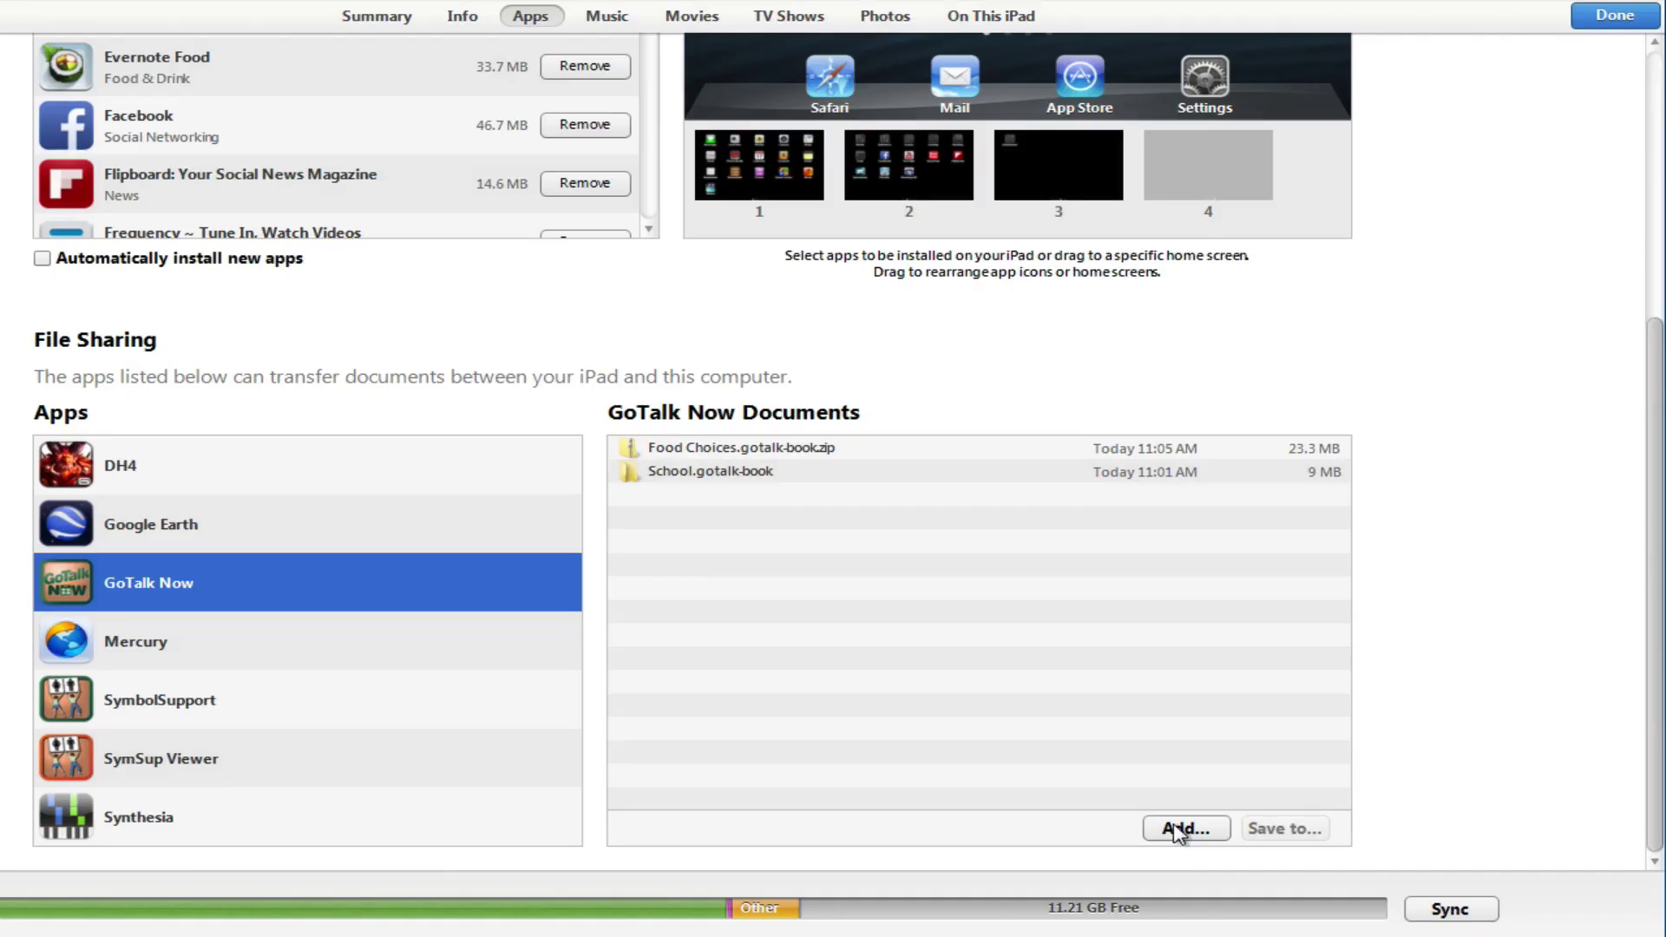
click(1176, 831)
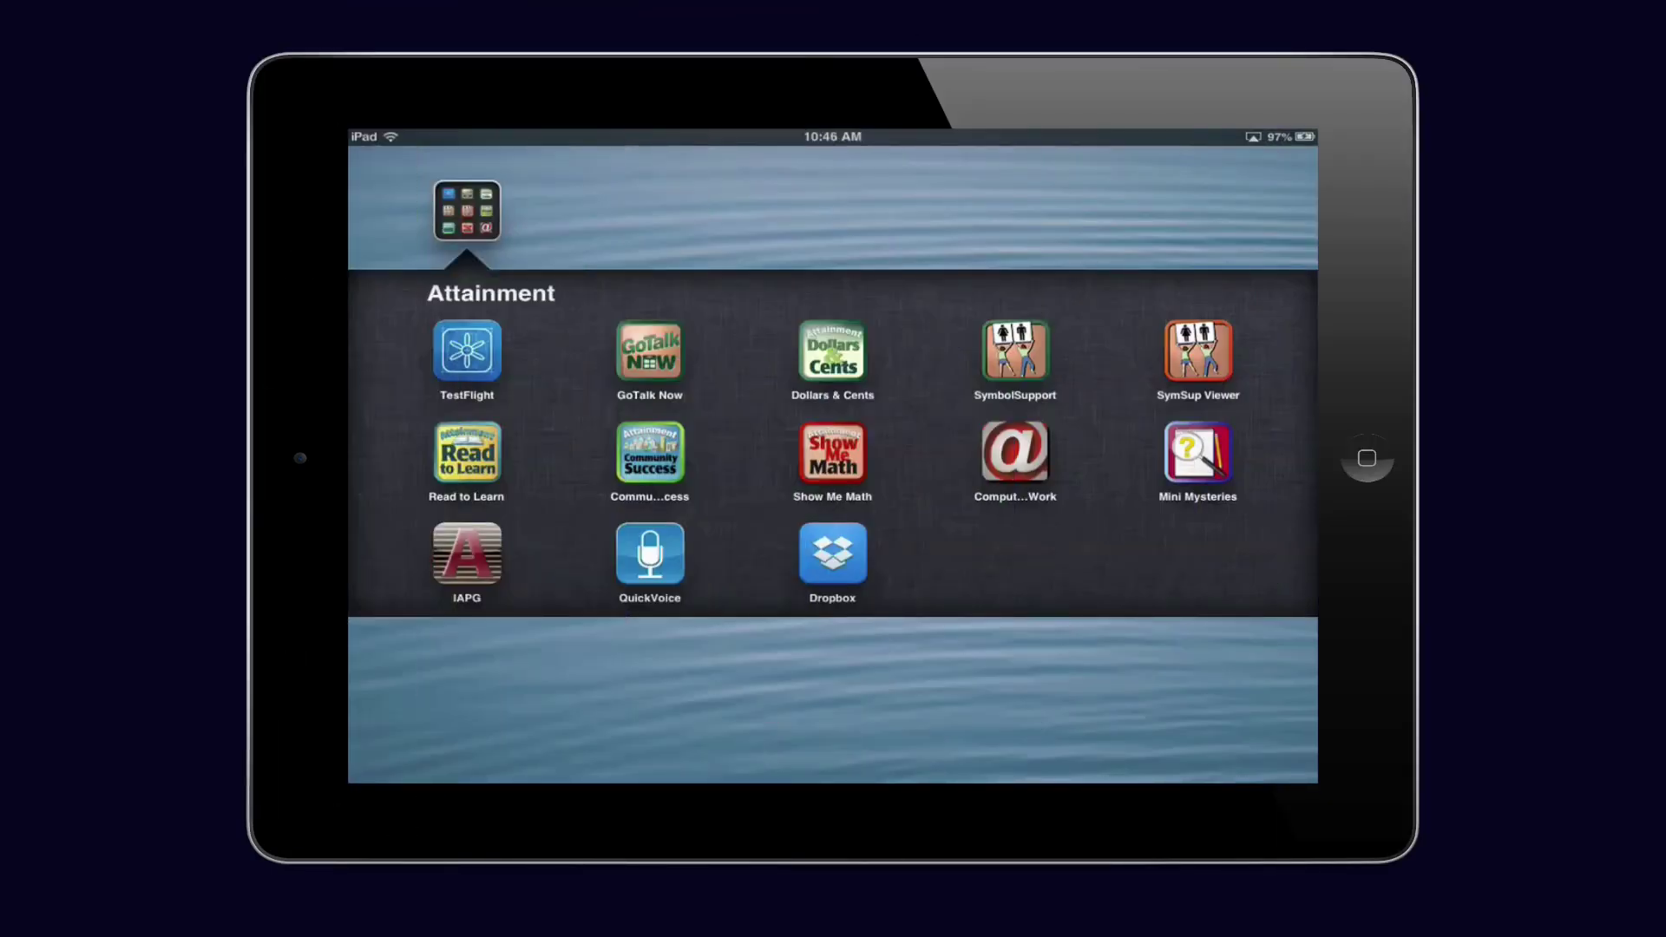
Step: Launch GoTalk Now on the iPad and create the restored book keeping the name Food Choices
click(650, 350)
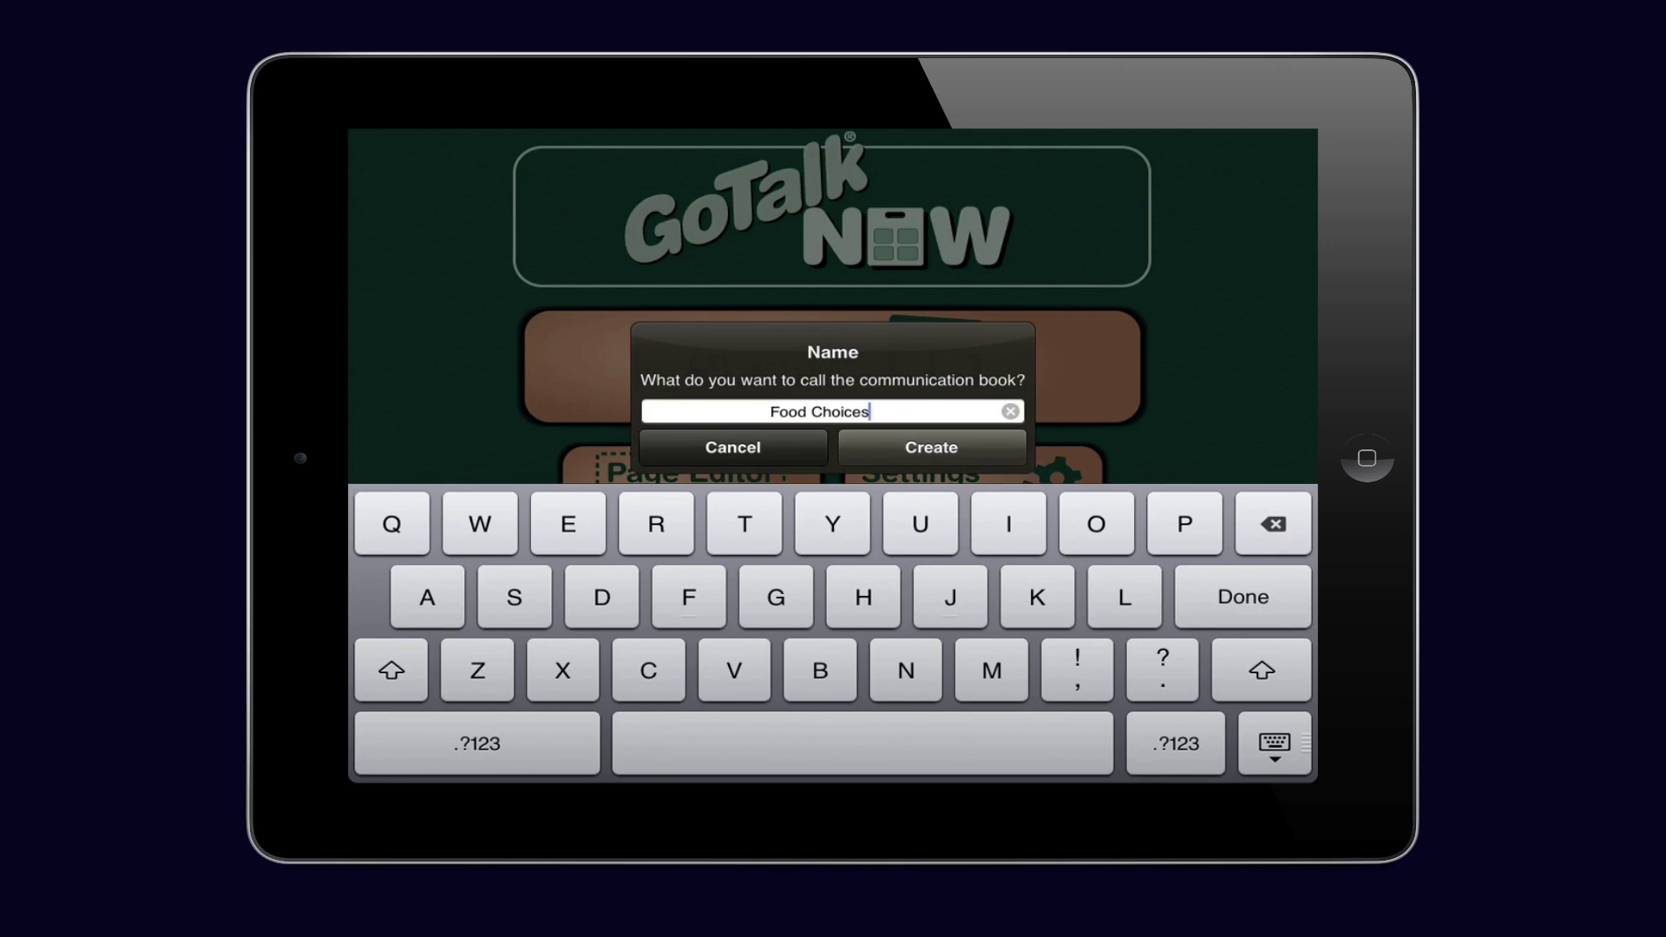
click(931, 446)
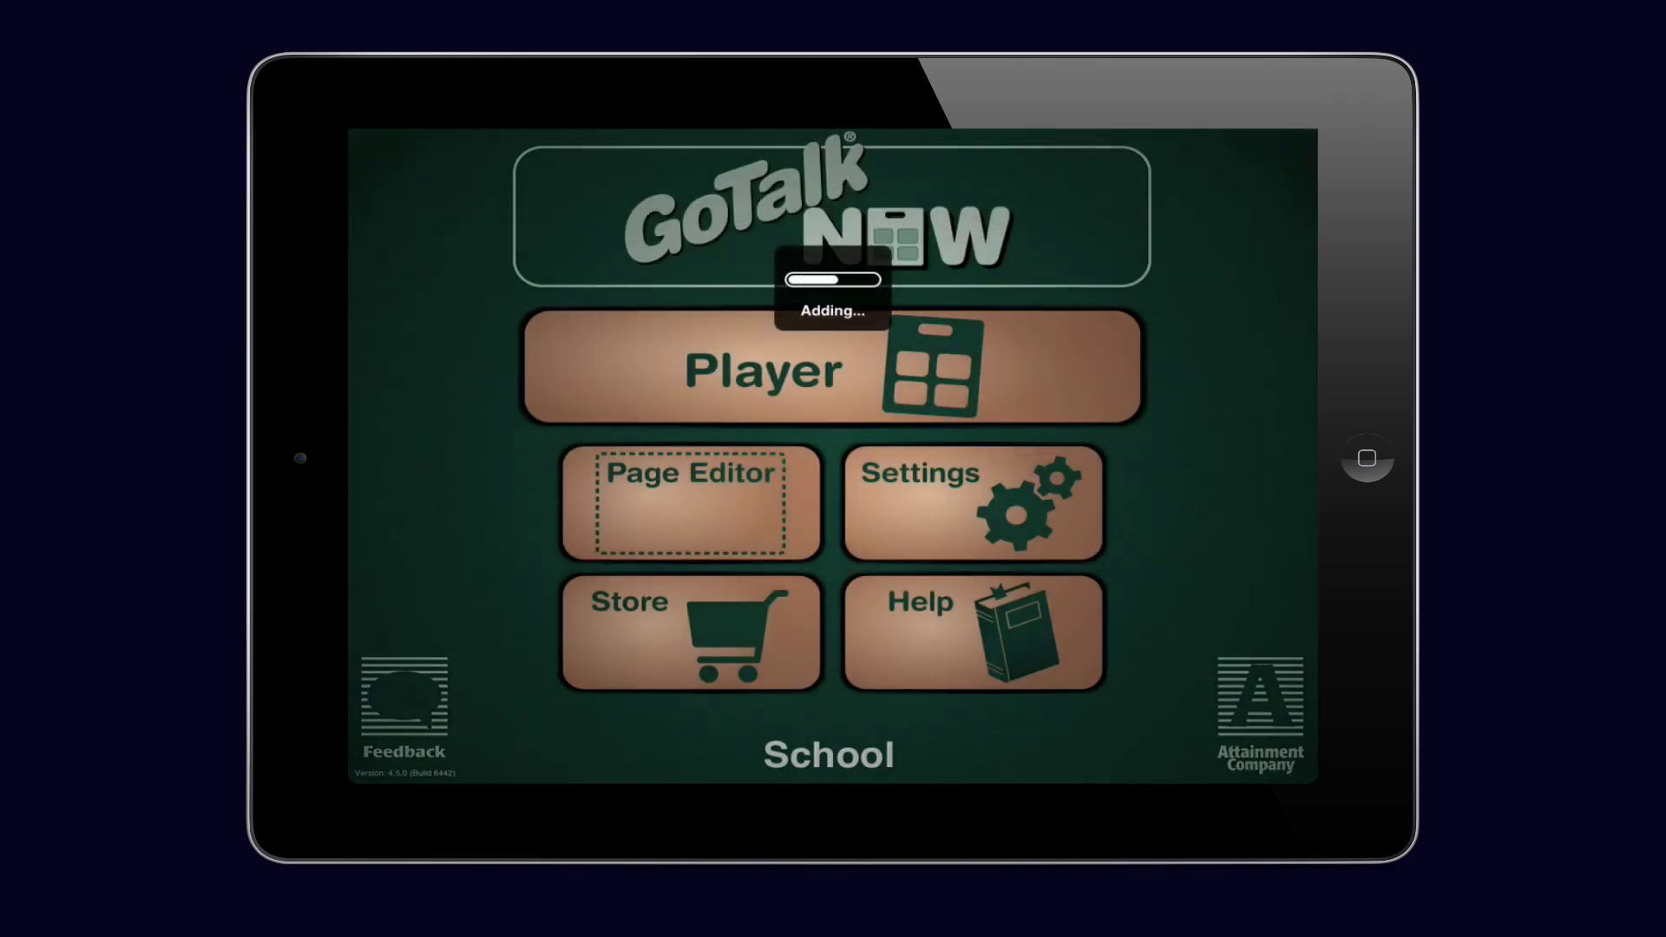